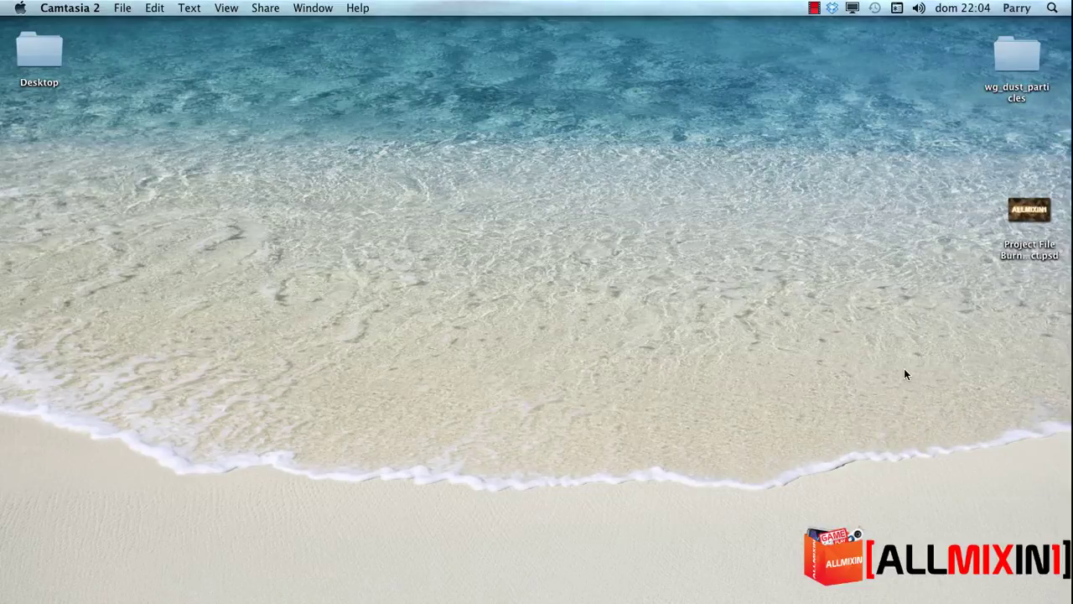
Move the project PSD icon higher and clean up the desktop icons onto the grid
drag(1020, 214, 1007, 147)
right_click(531, 172)
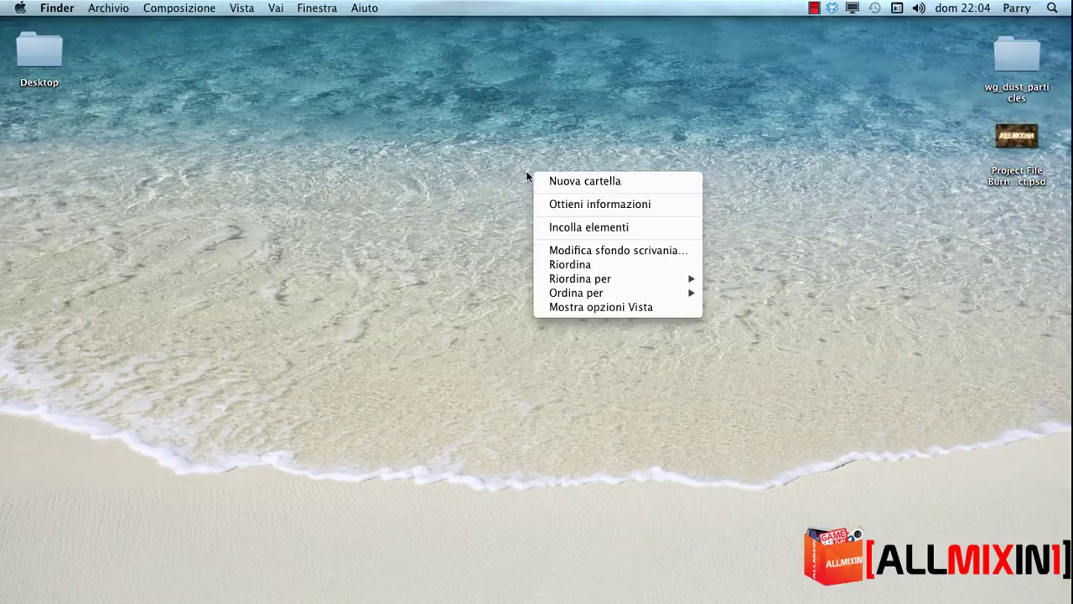
click(571, 264)
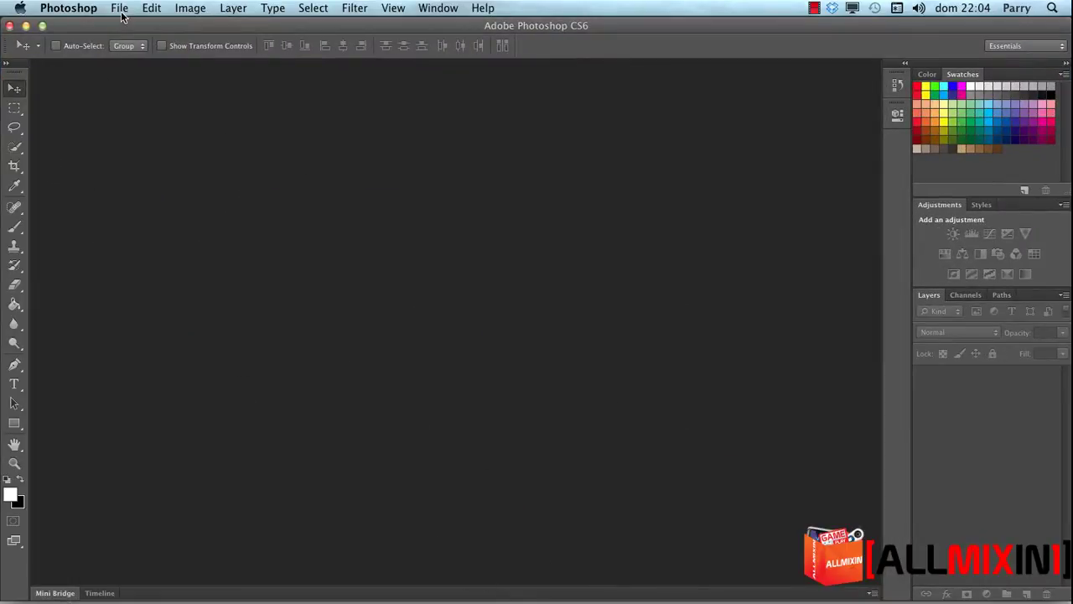
Create a new 2400 × 1200 px document at 300 pixels/inch
click(119, 8)
click(161, 25)
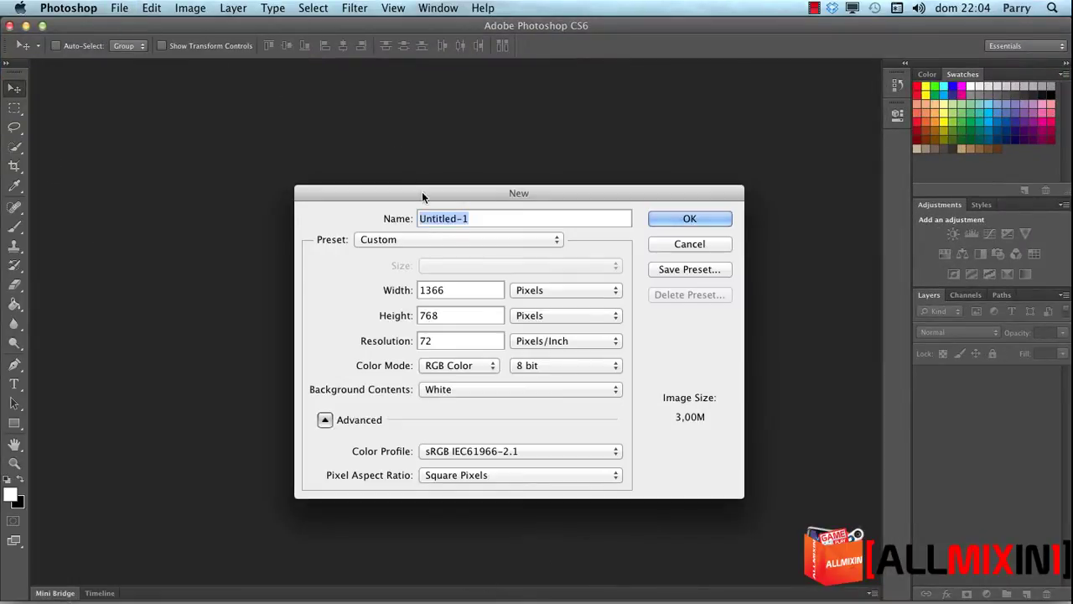
click(481, 290)
text(240)
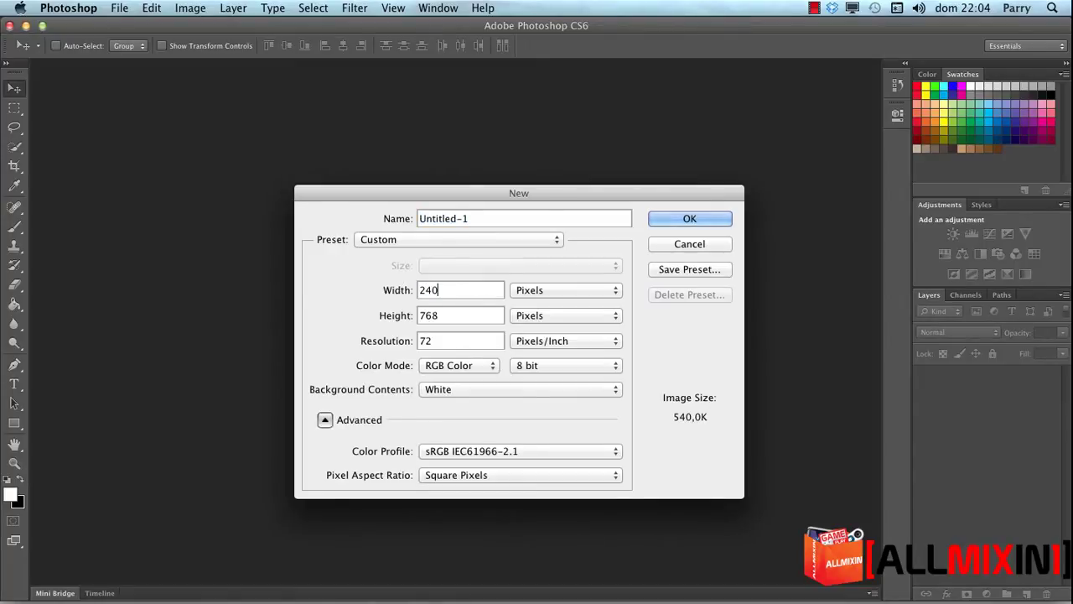
text(0)
key(Tab)
text(1)
text(200)
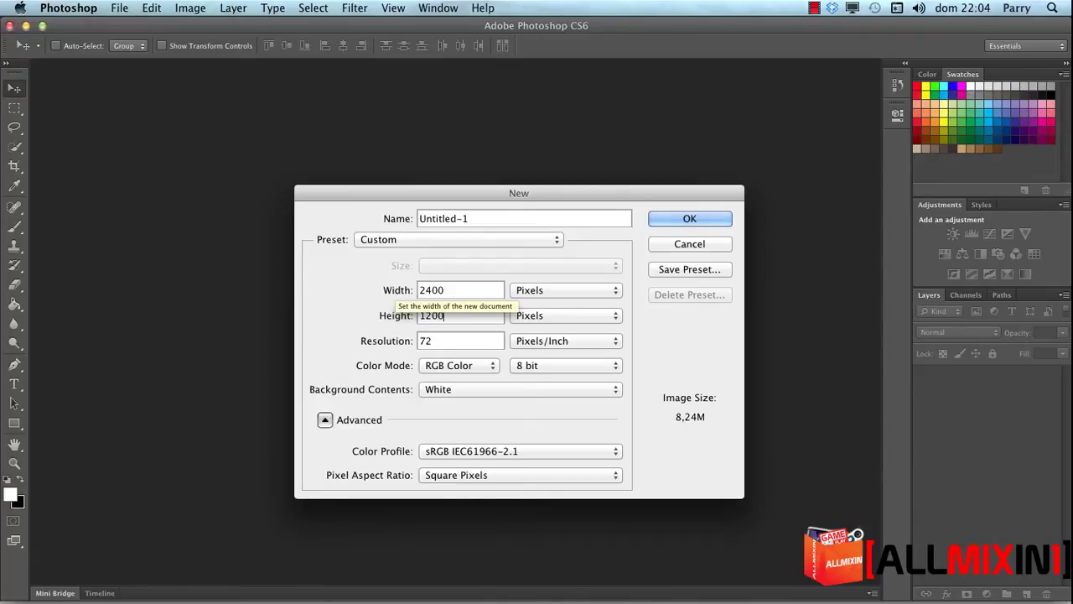
key(Tab)
text(300)
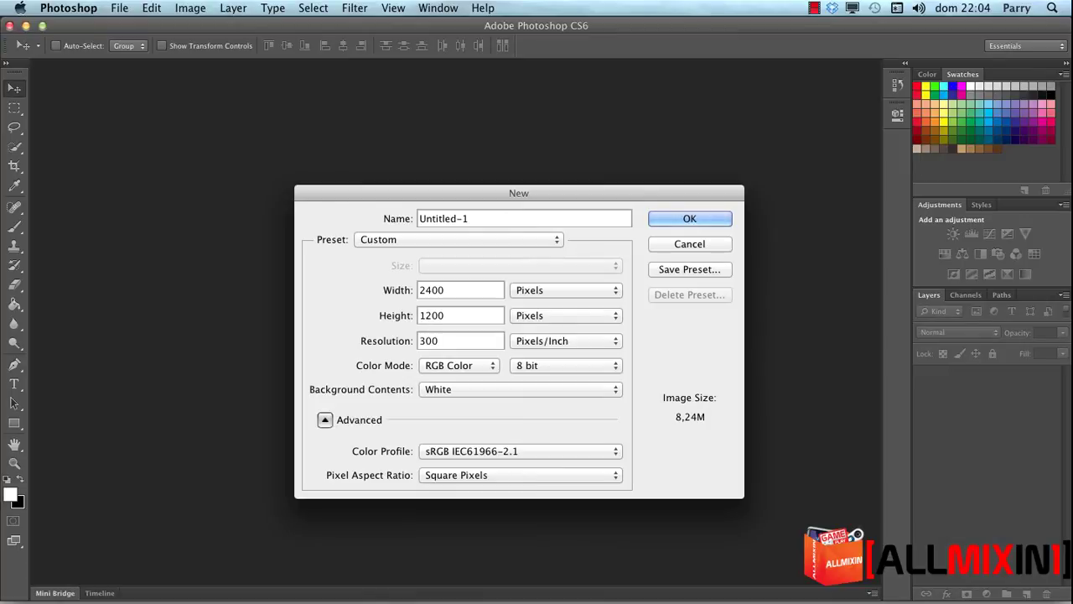
key(Return)
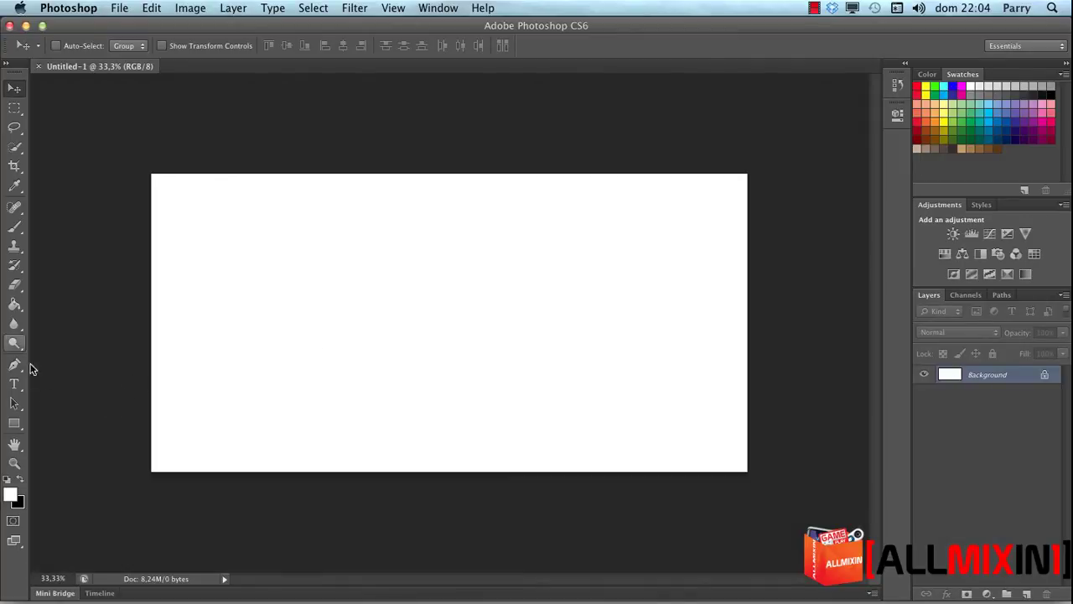
Fill the whole canvas with dark grey #191919 using the Paint Bucket
click(13, 305)
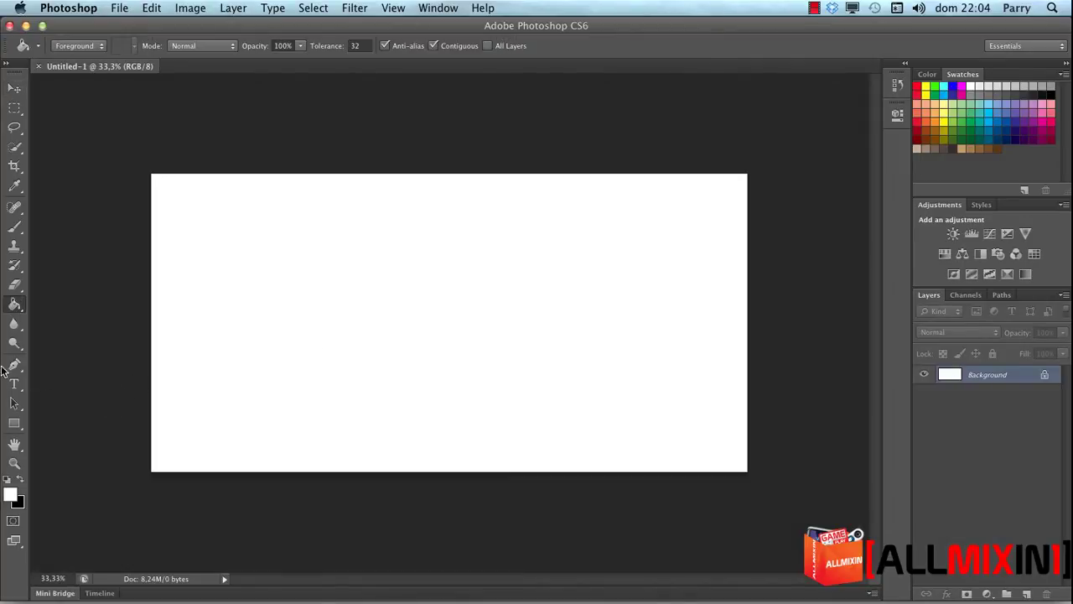
click(10, 493)
double_click(918, 530)
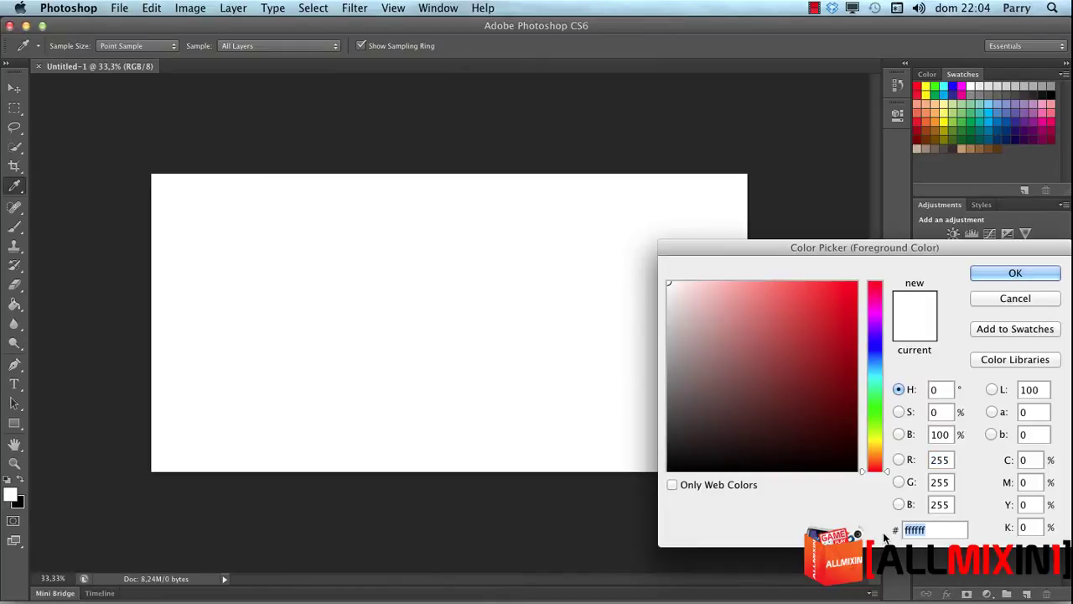
text(19191)
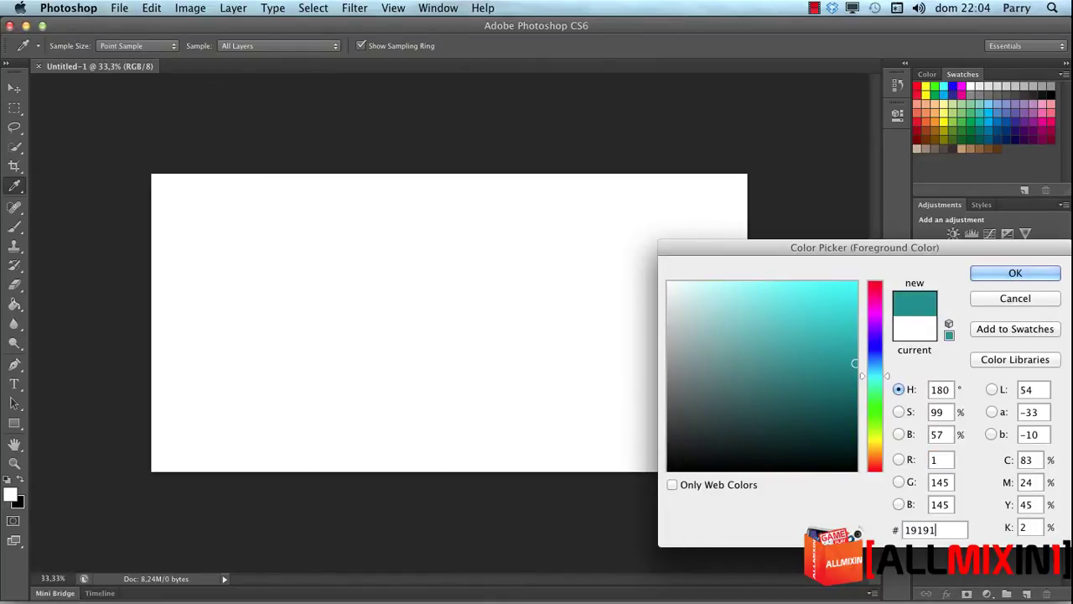
text(9)
key(Return)
key(g)
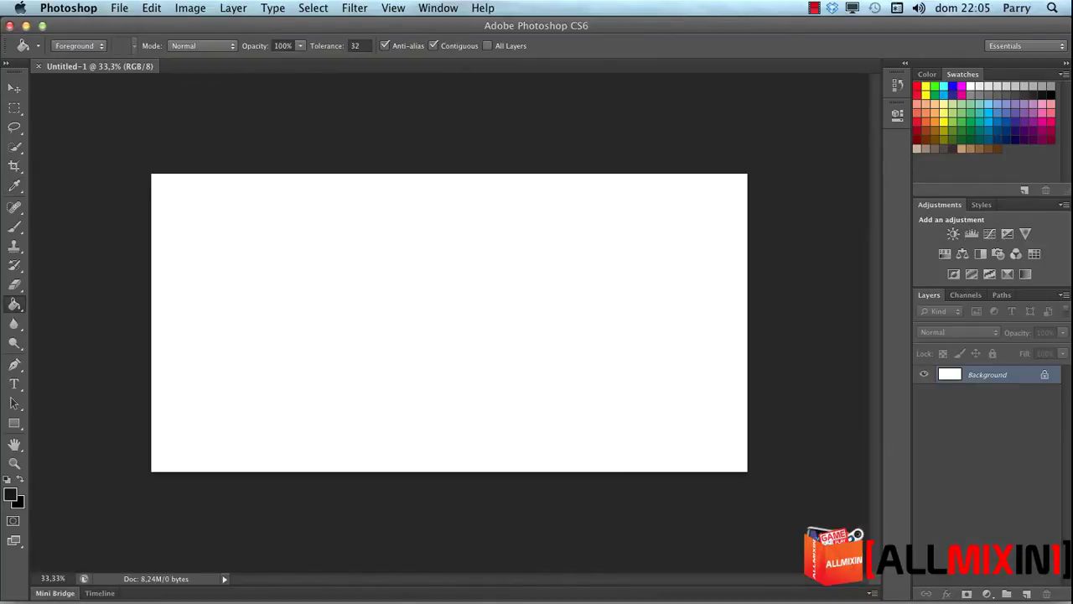
click(501, 434)
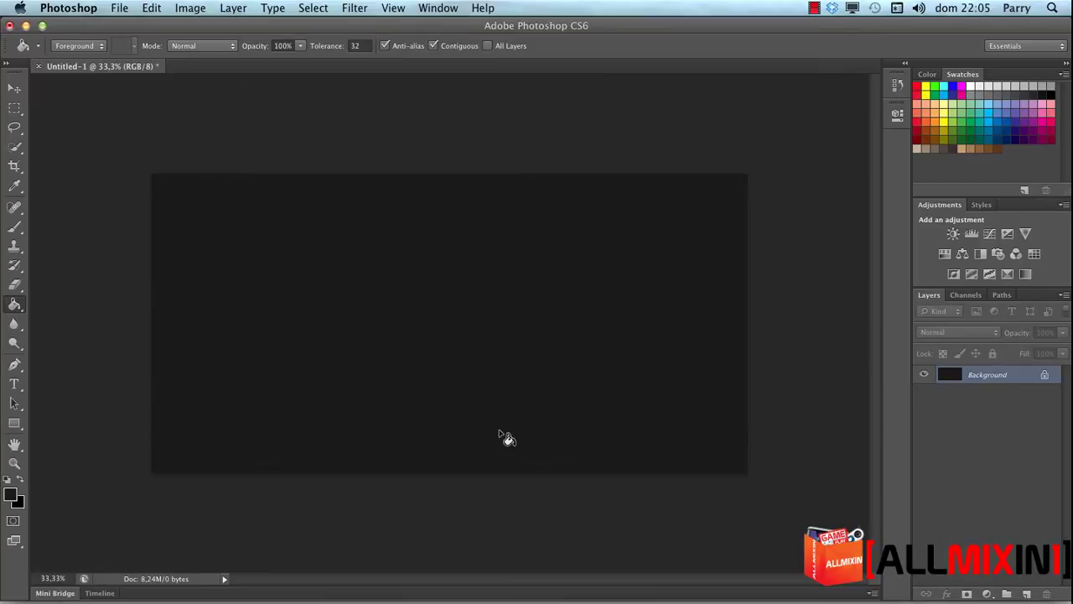
click(15, 386)
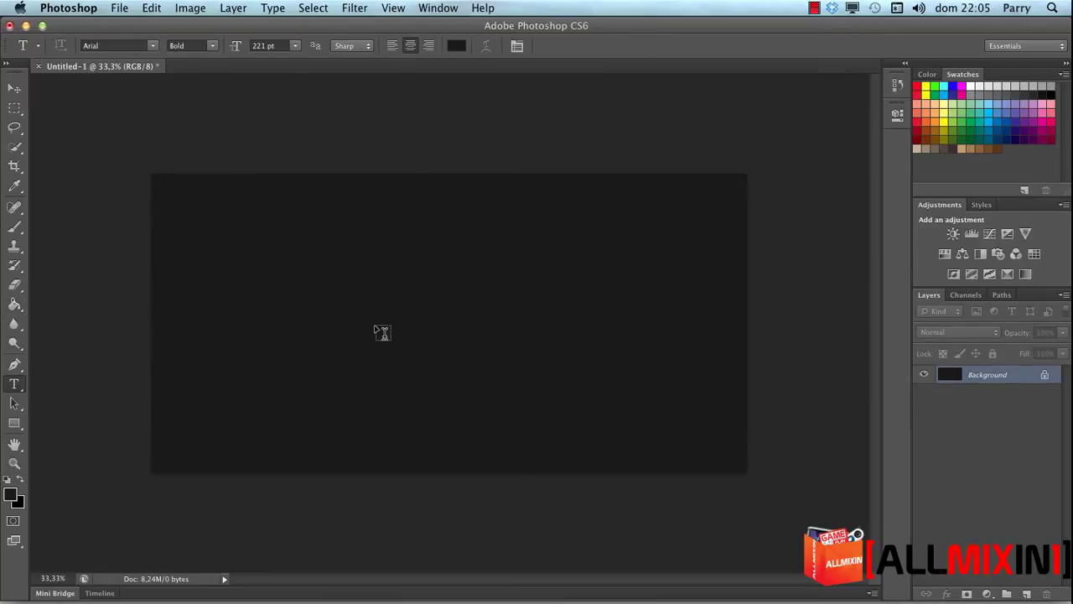
Add a text layer at the canvas centre and make its text pure white
click(423, 317)
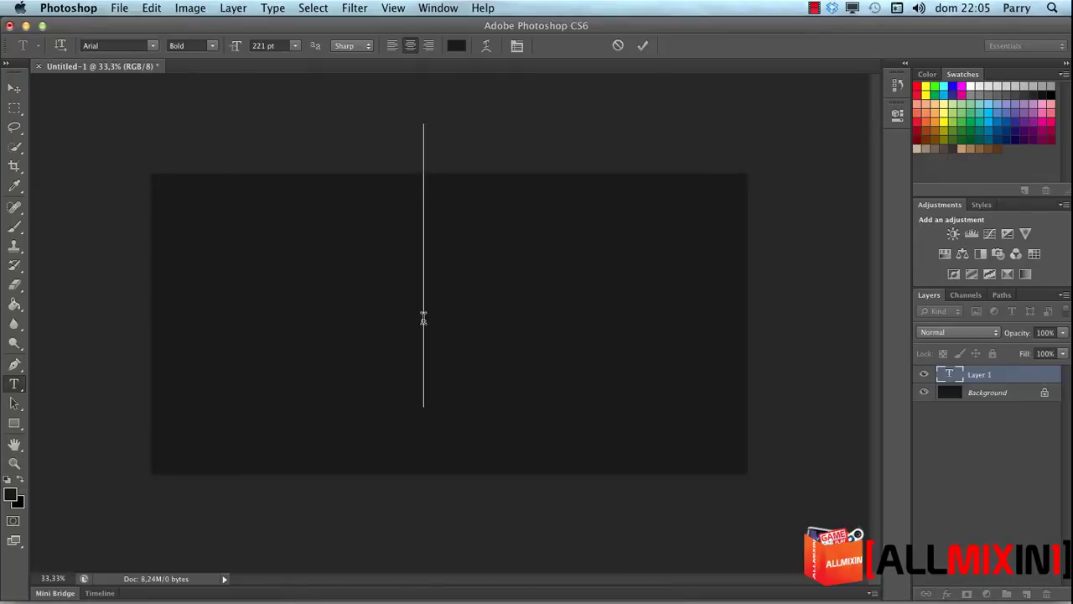
text(Testoo)
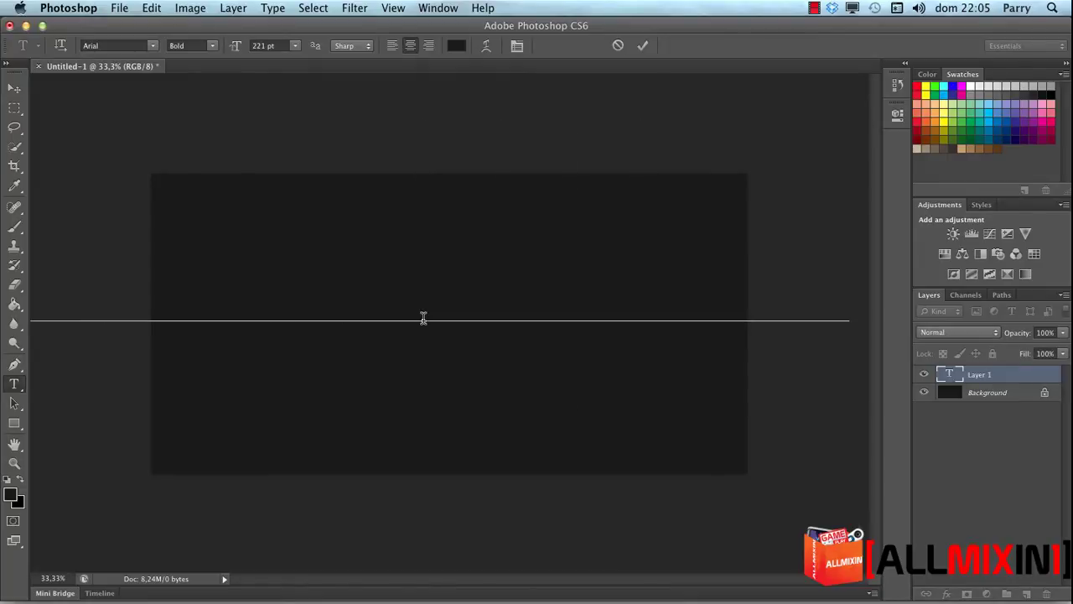
key(super+a)
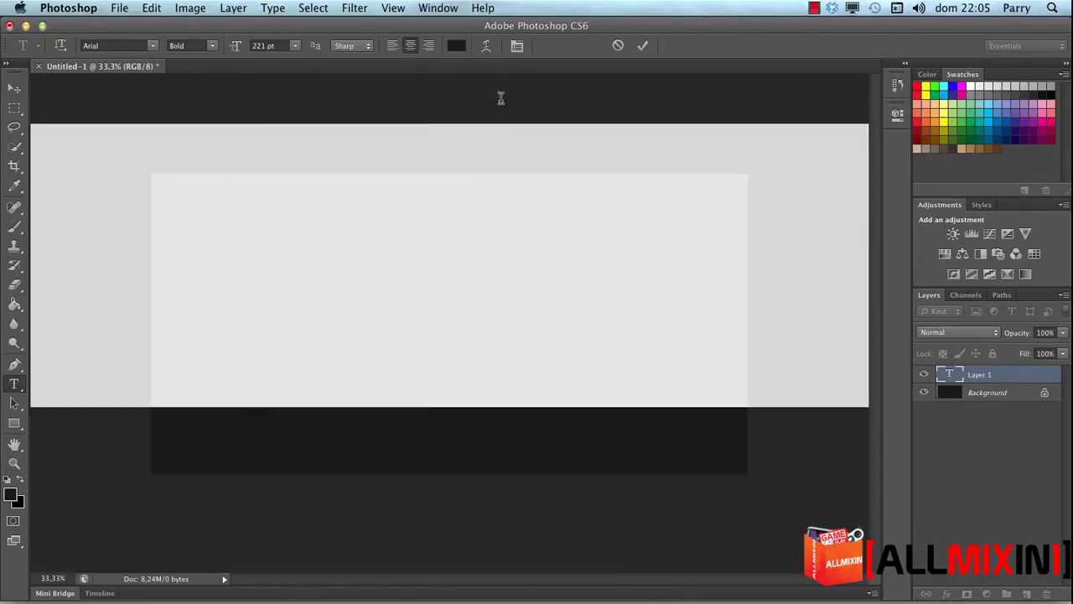
click(456, 45)
drag(698, 324, 637, 243)
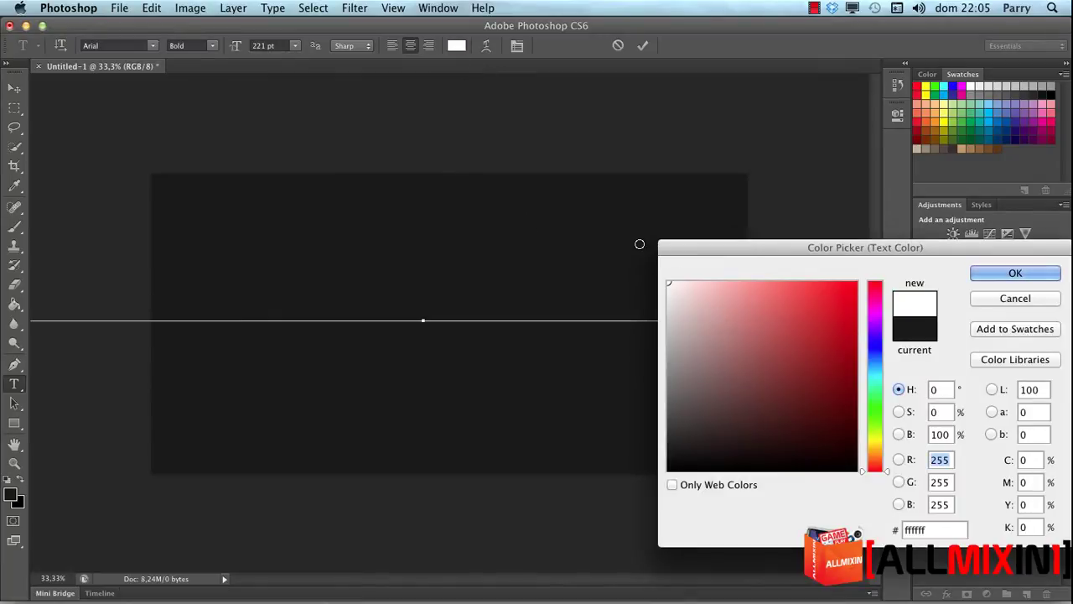
click(995, 272)
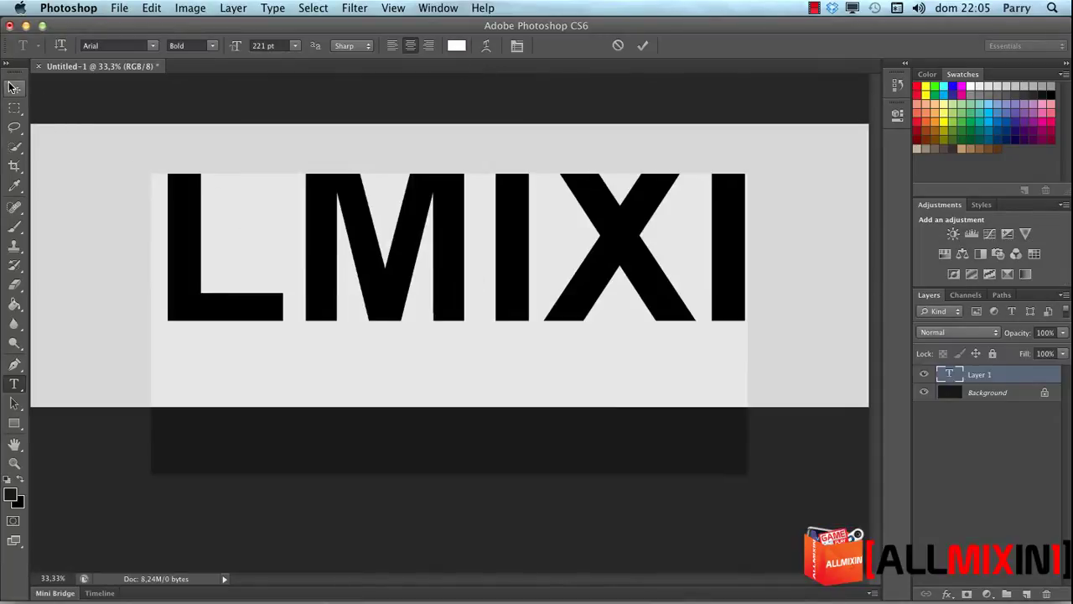
Reduce the font size from 221 pt and replace the trailing ! with 1
drag(250, 53, 147, 66)
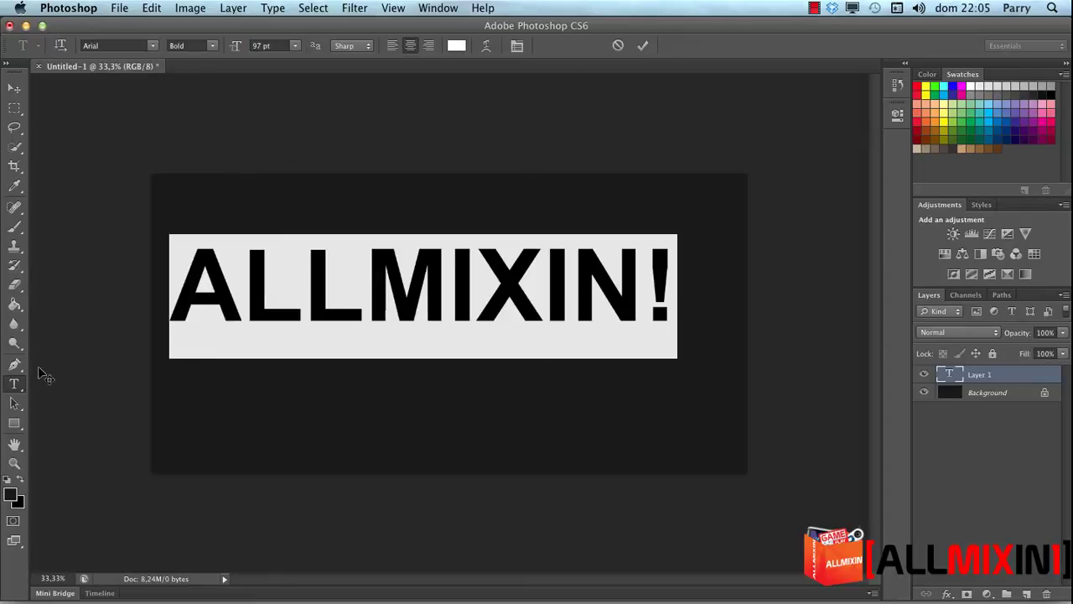
click(646, 263)
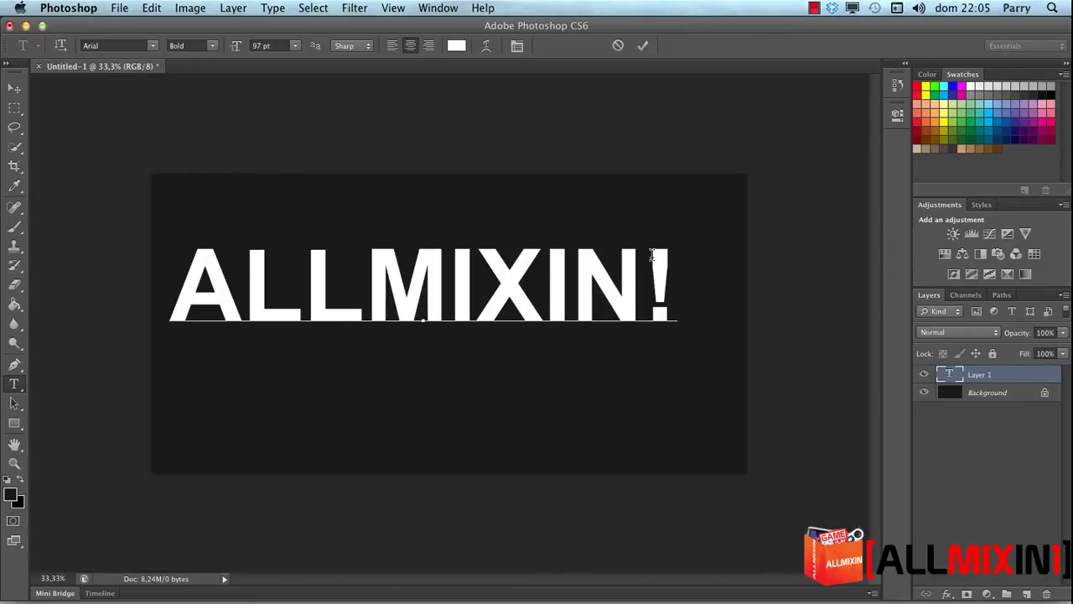
key(Delete)
text(1)
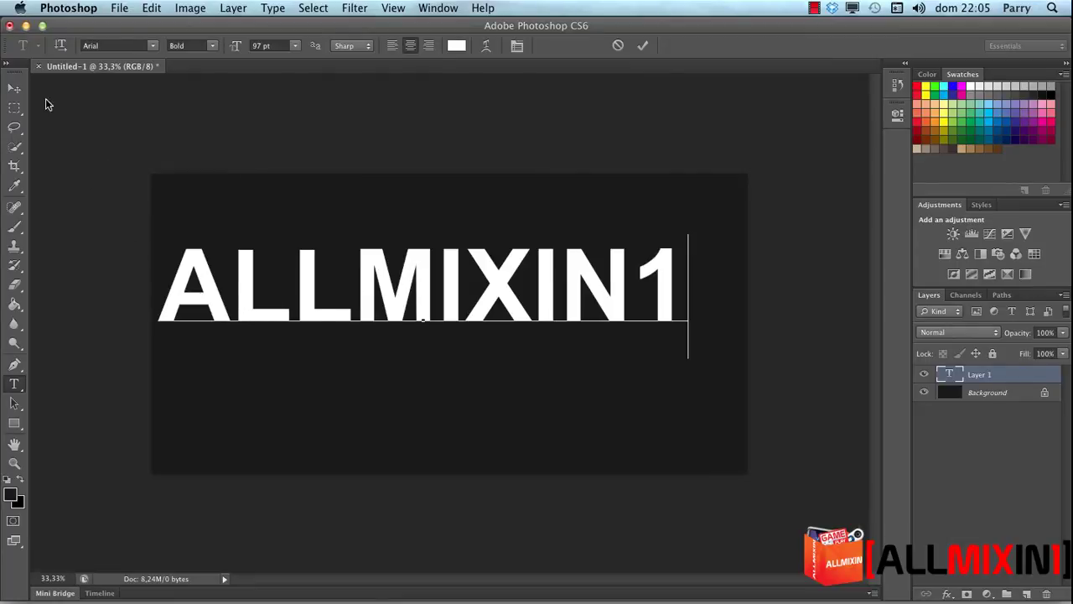
click(14, 88)
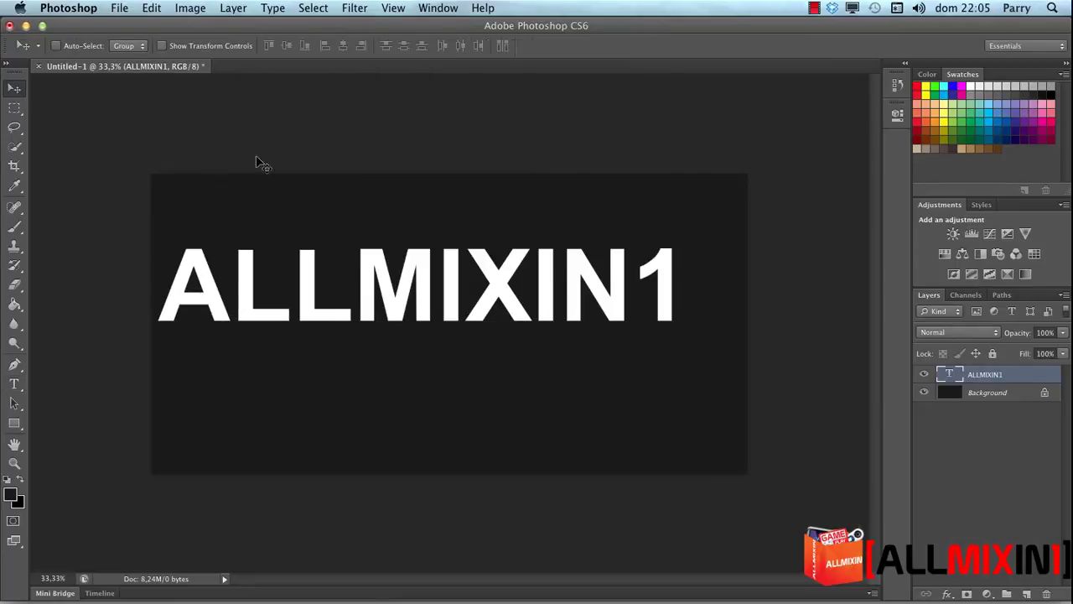
Centre the ALLMIXIN1 text horizontally and vertically against the Background layer
shift+click(996, 405)
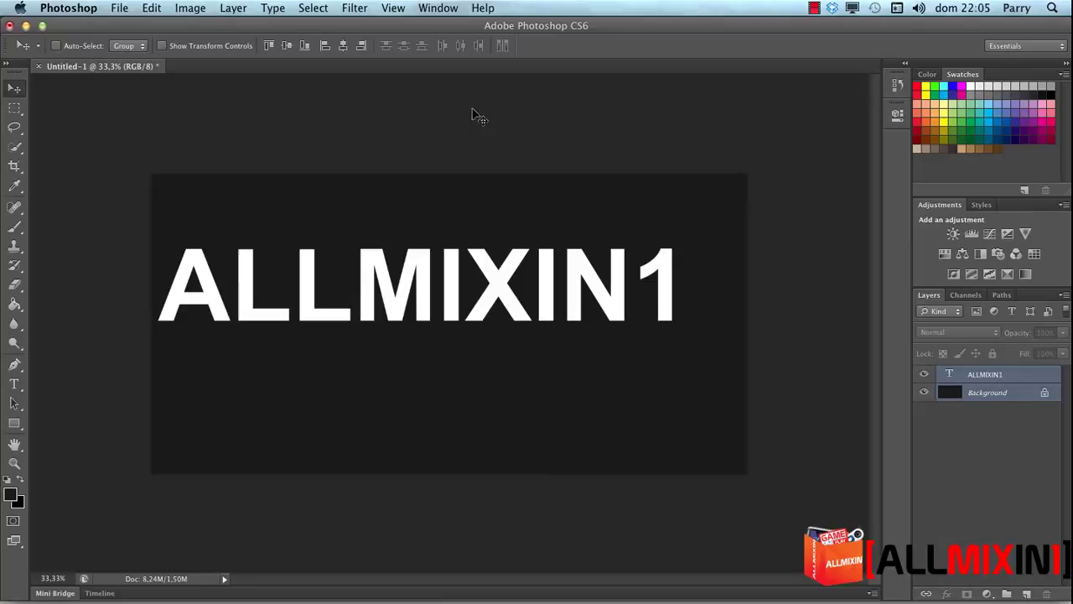
click(347, 49)
click(287, 48)
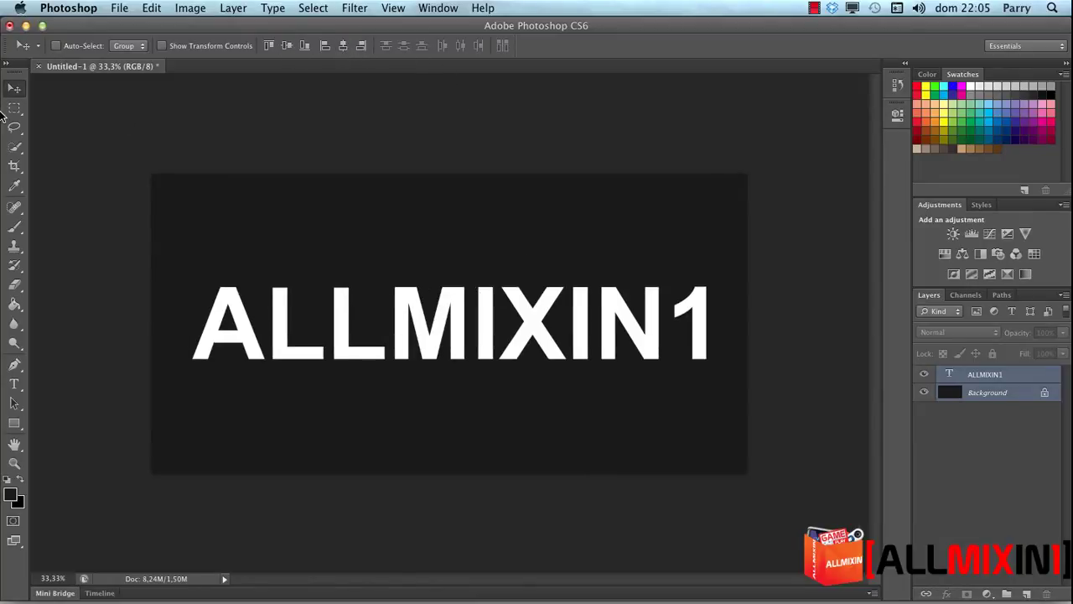
click(1044, 458)
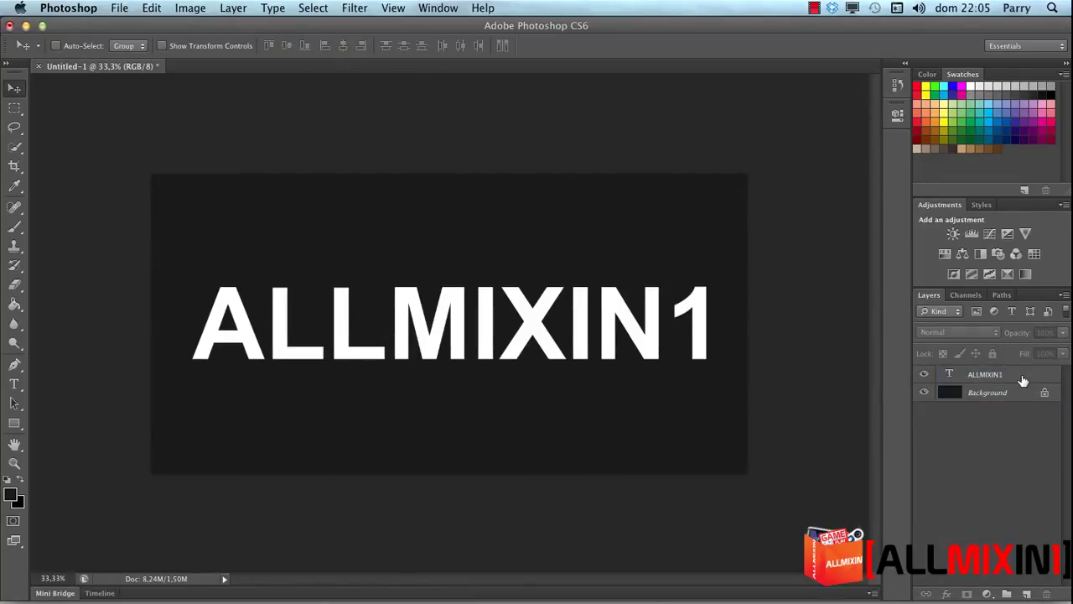
click(1022, 381)
double_click(1017, 379)
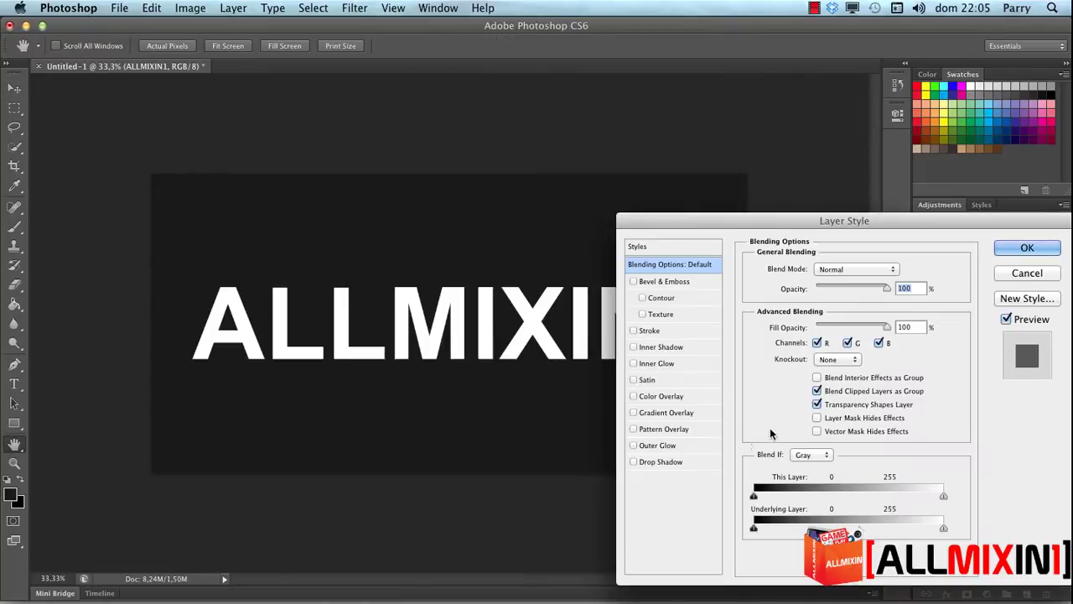
Add an Outer Glow at 50% opacity with a pale colour and size 21
click(665, 446)
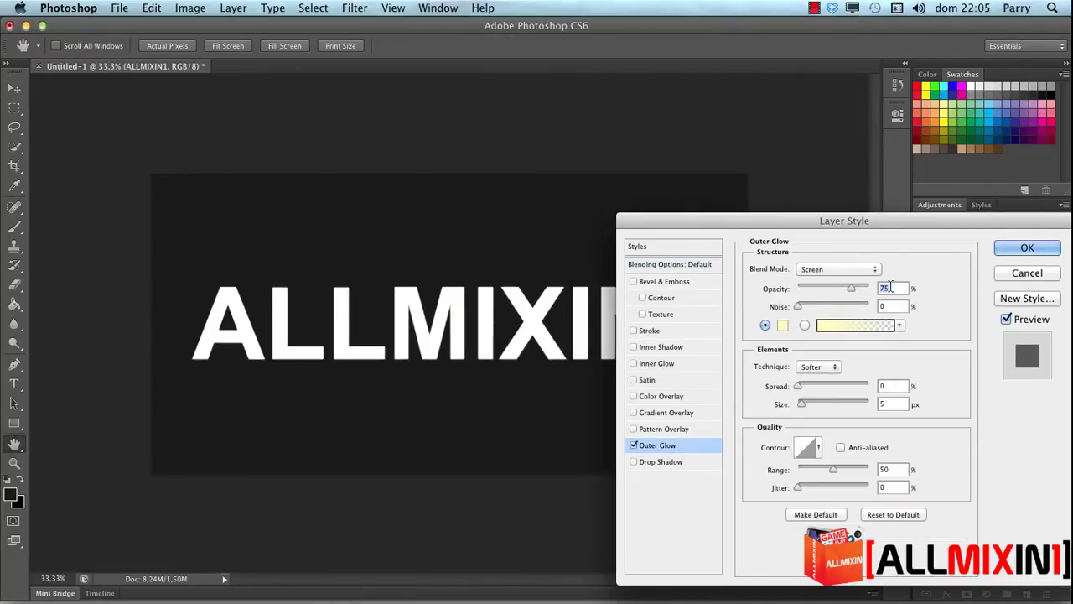
scroll(891, 289, down, 7)
text(50)
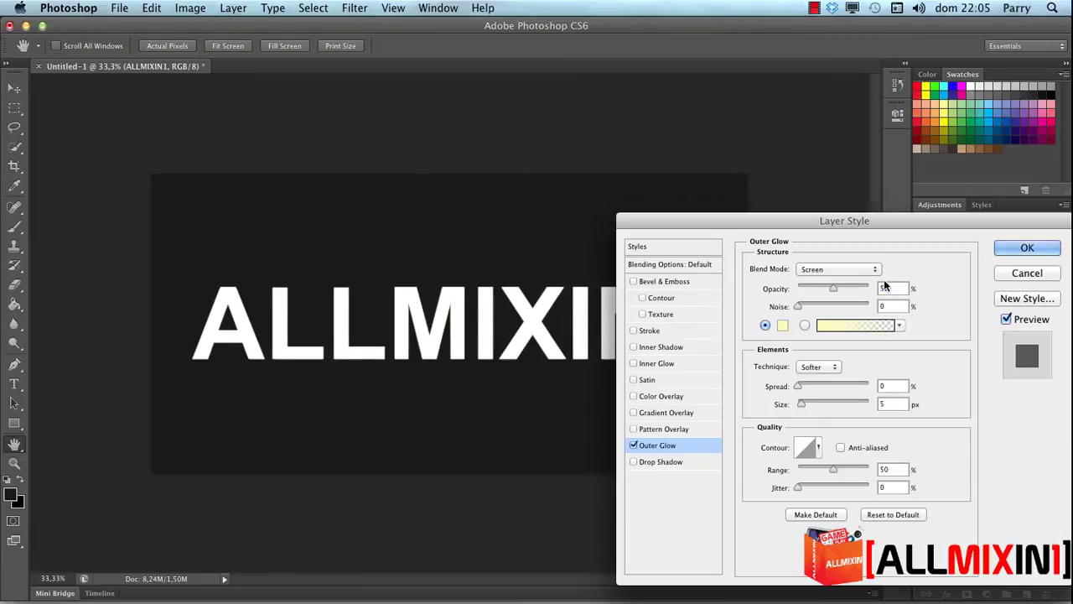
click(783, 326)
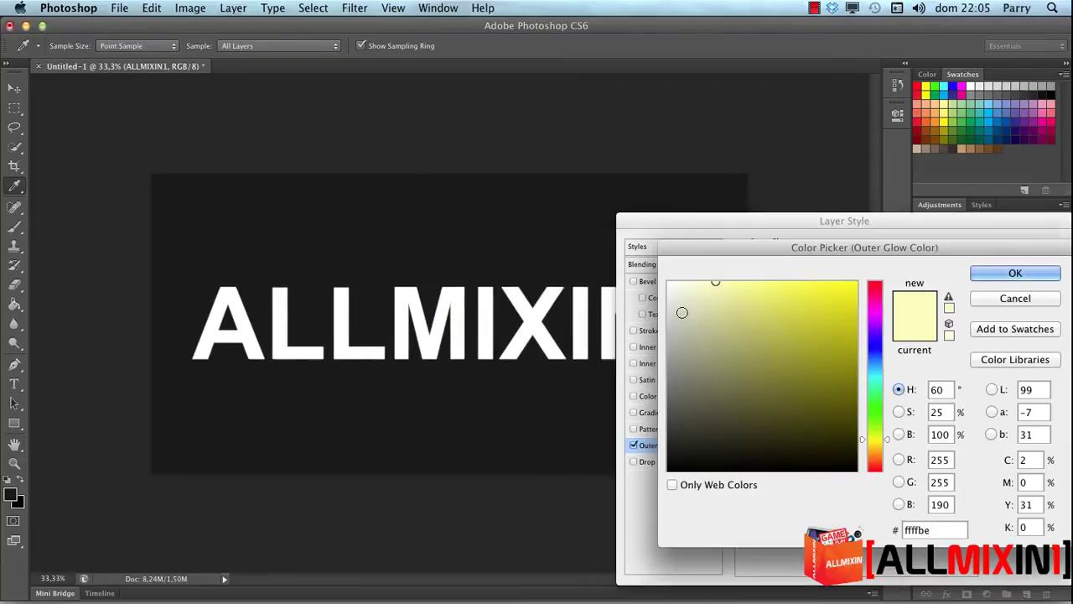
click(1027, 276)
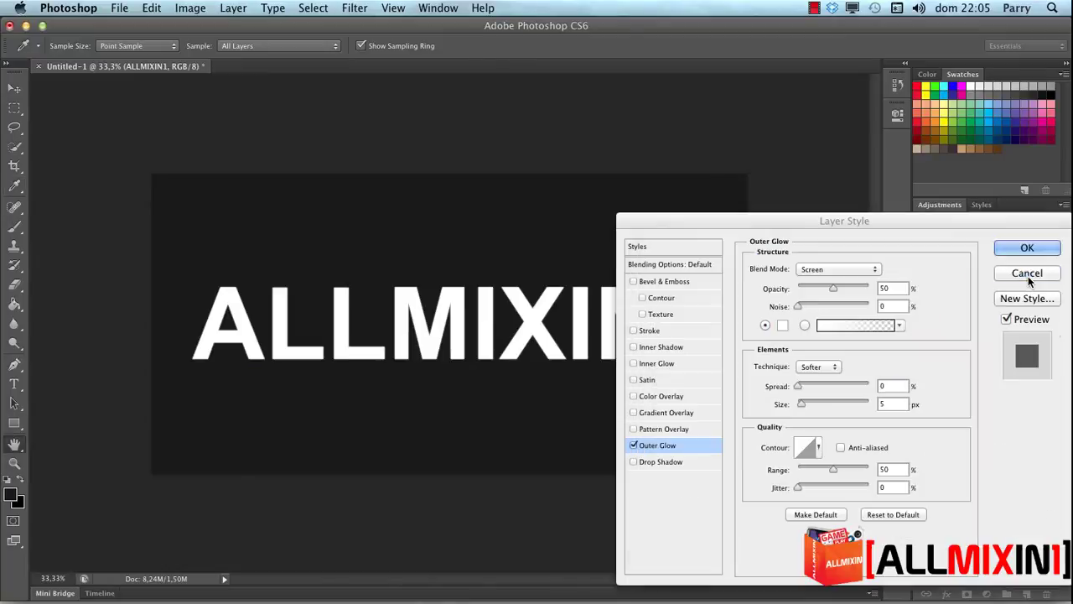
double_click(889, 403)
text(21)
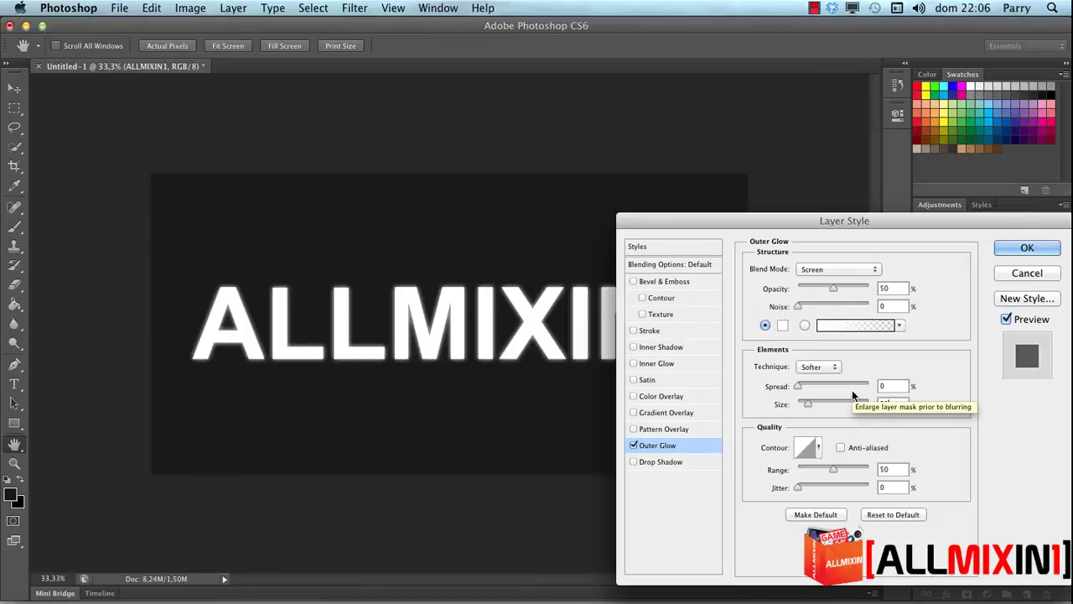
Add a white Inner Glow at 100% opacity with size 20
click(664, 368)
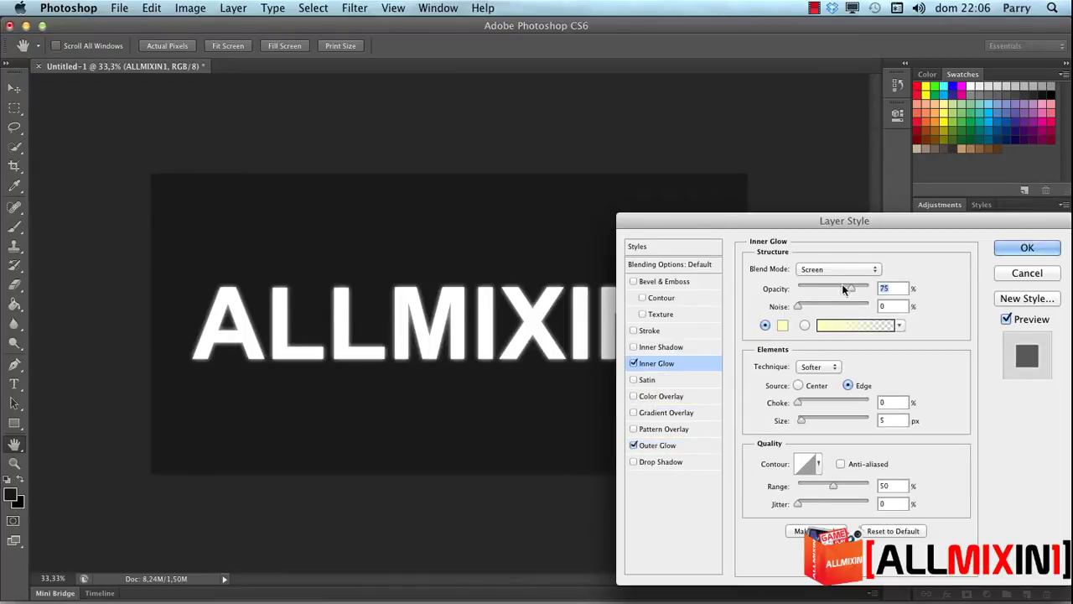
text(100)
click(783, 325)
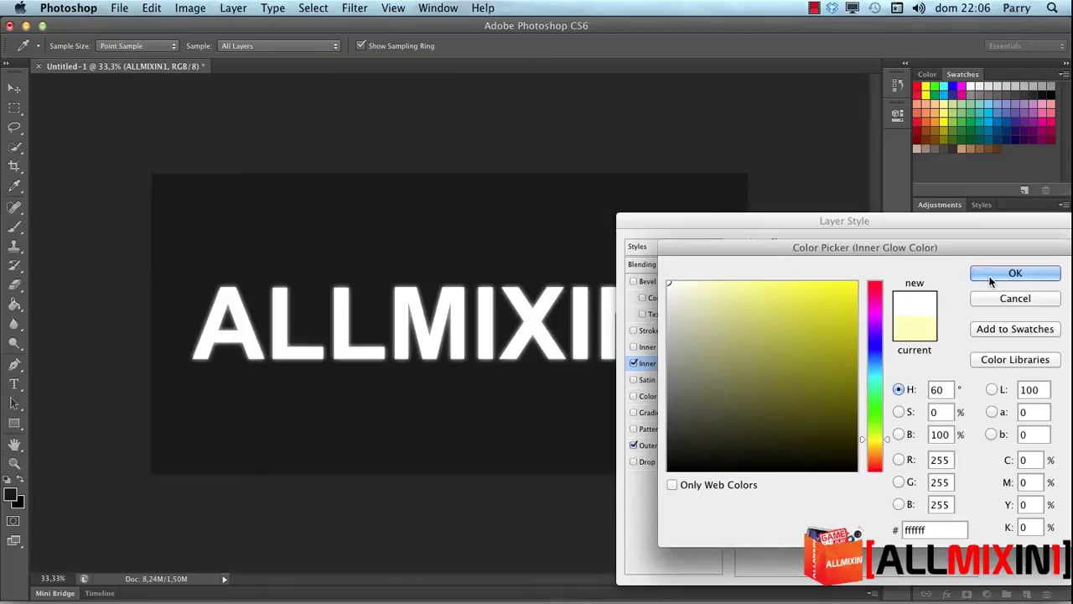
click(1018, 273)
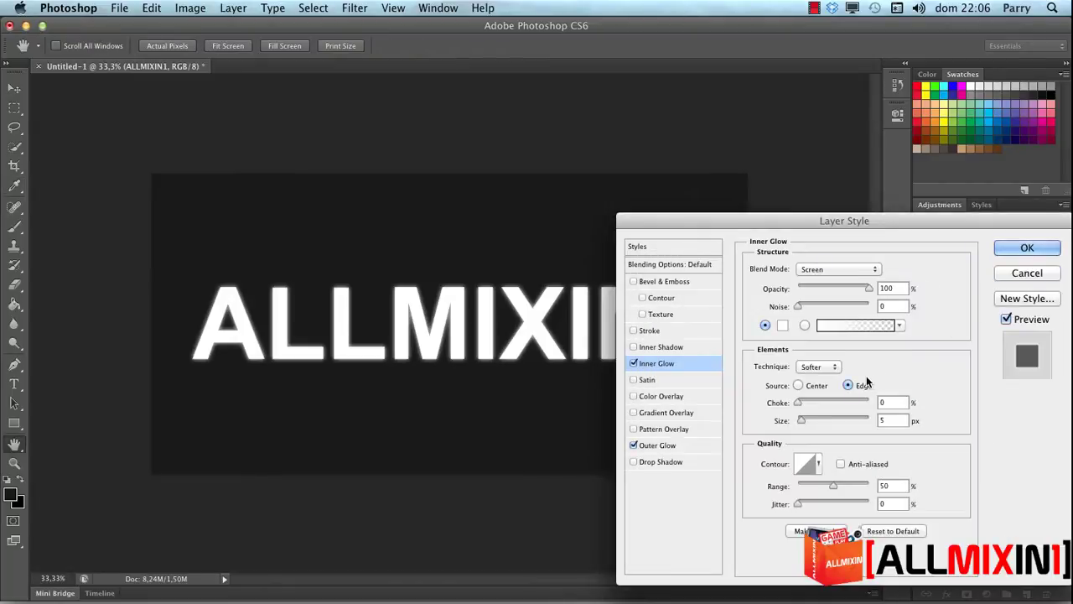
double_click(888, 420)
text(20)
Add a Gradient Overlay fading from a grey start stop to white, then apply the layer styles
click(662, 412)
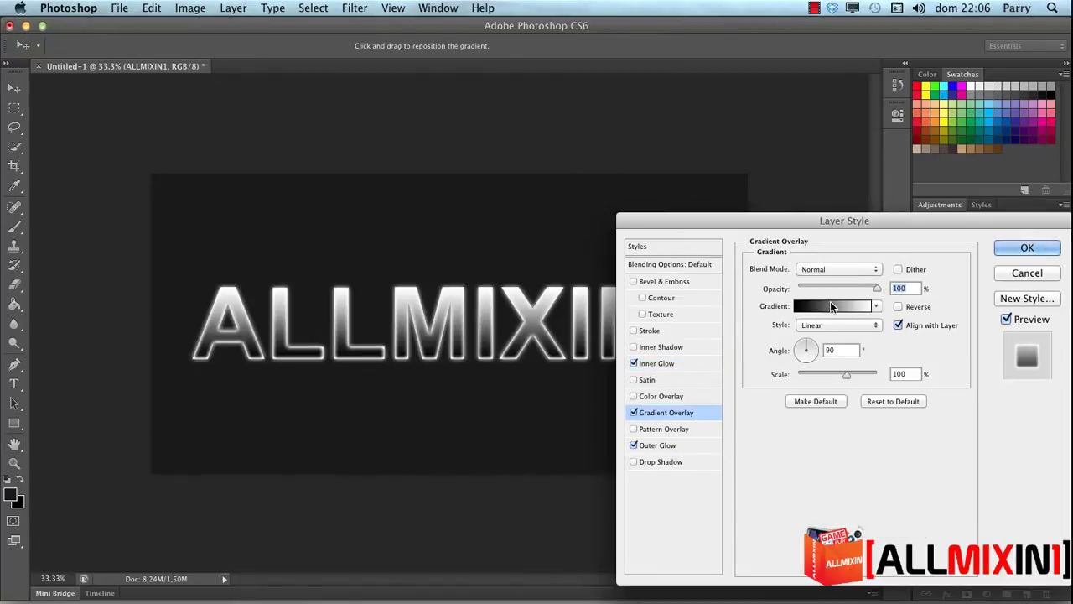
click(832, 306)
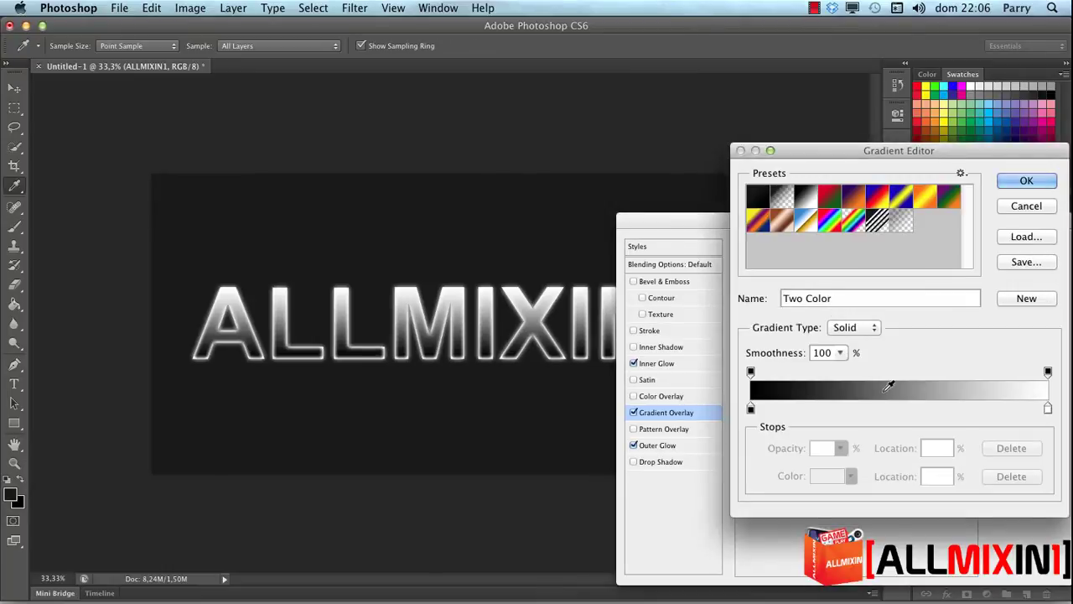
click(751, 409)
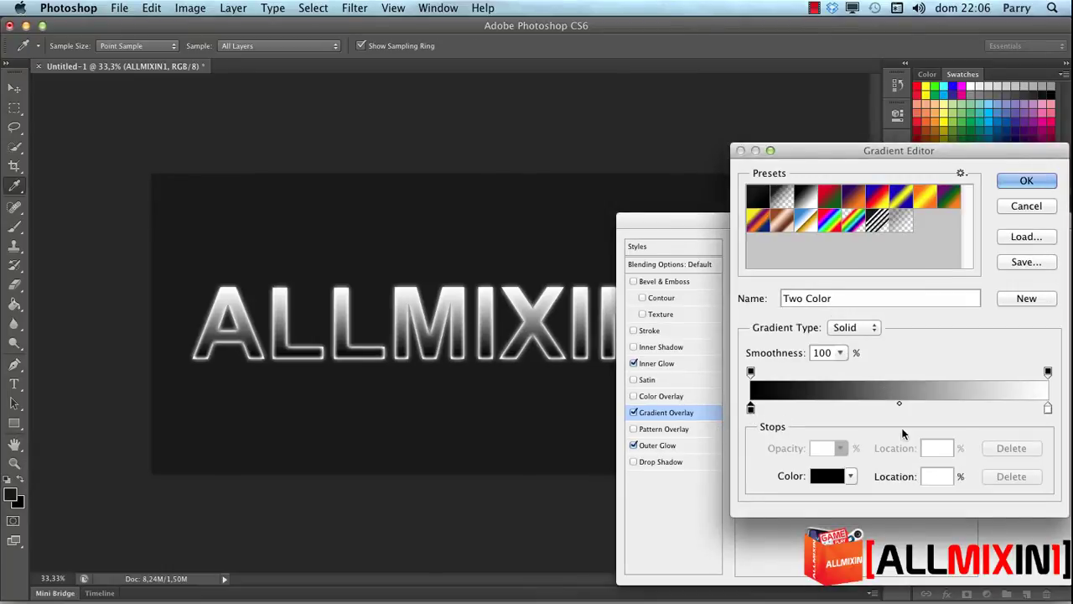
click(929, 387)
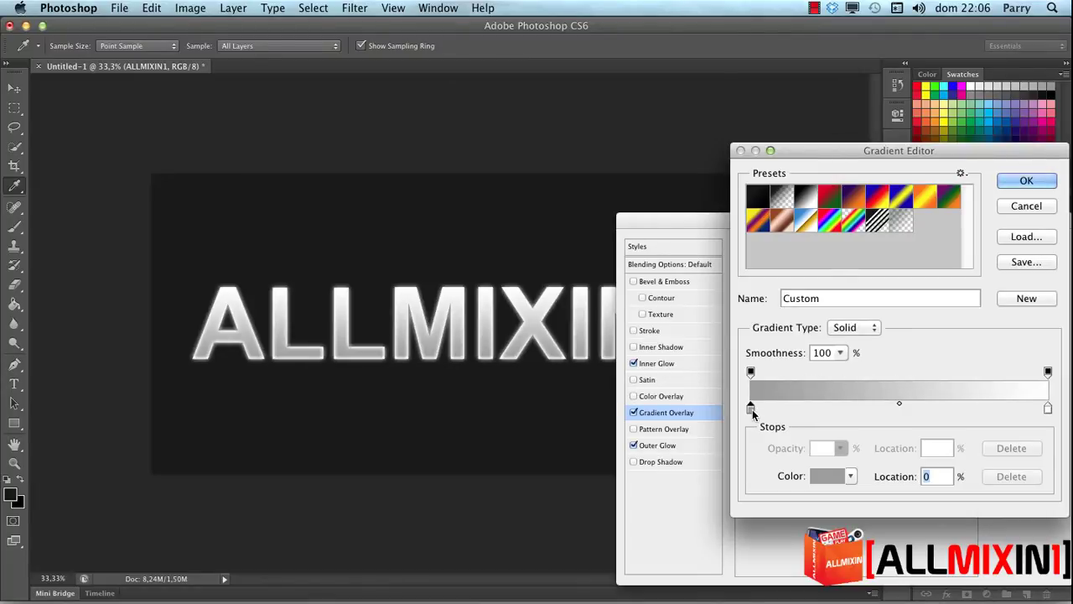
double_click(752, 409)
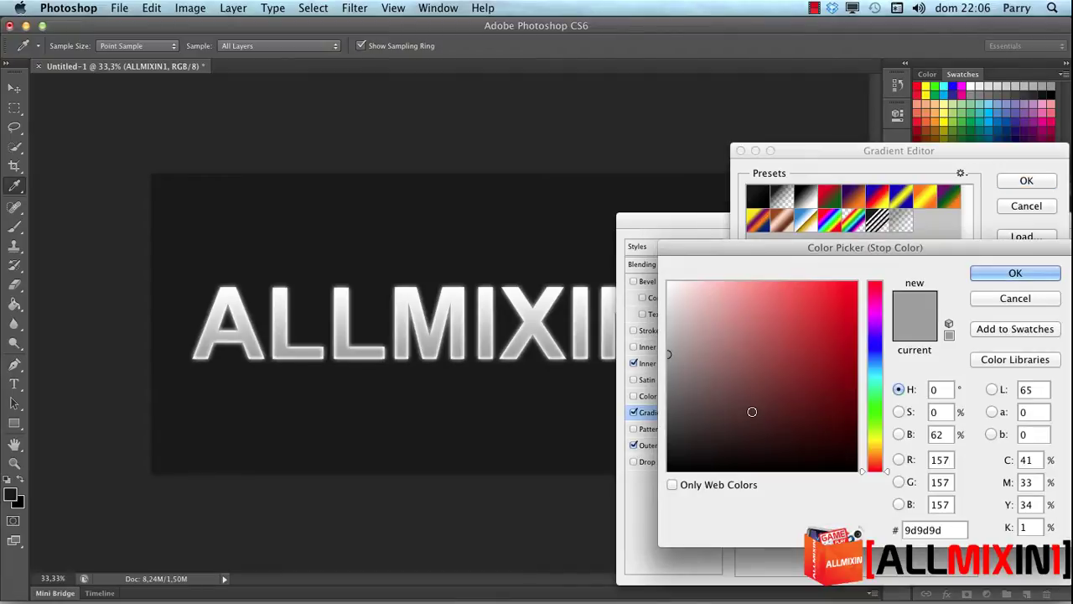
drag(668, 354, 668, 359)
click(984, 274)
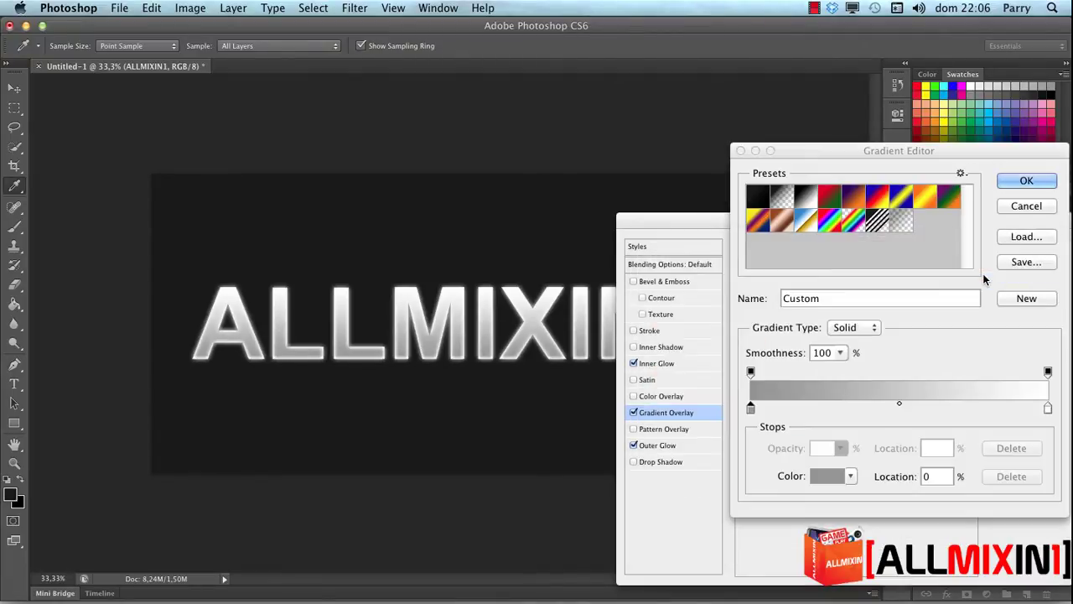
click(836, 478)
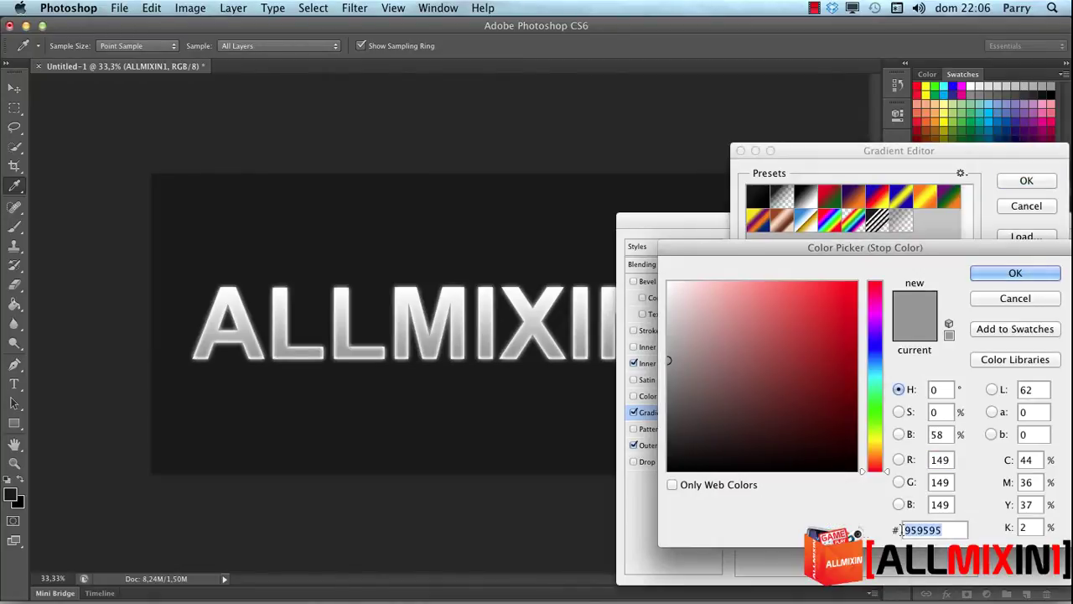
click(998, 273)
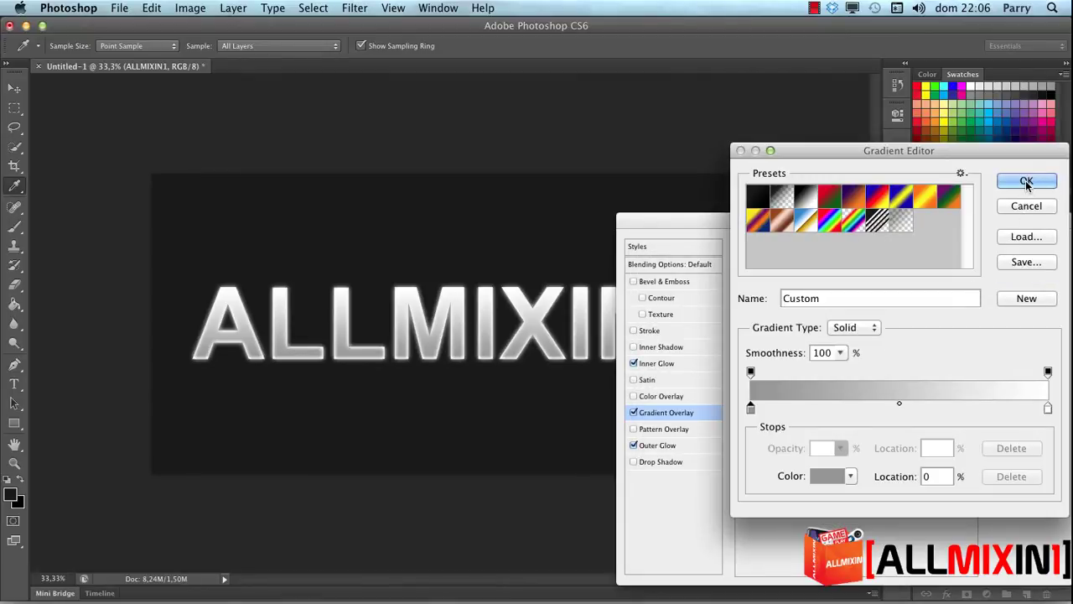
click(1026, 182)
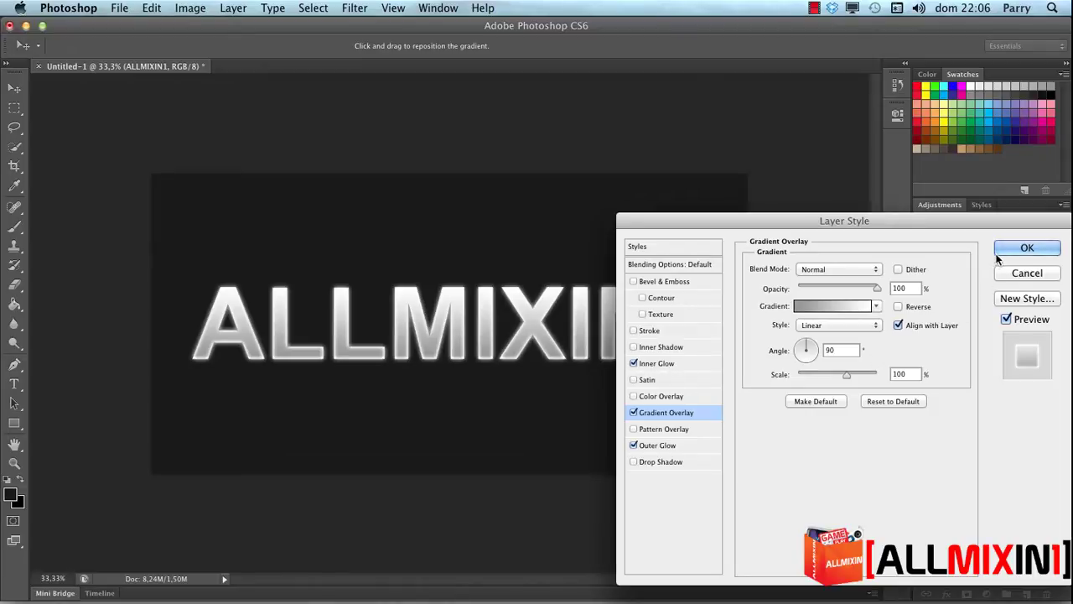
click(1026, 248)
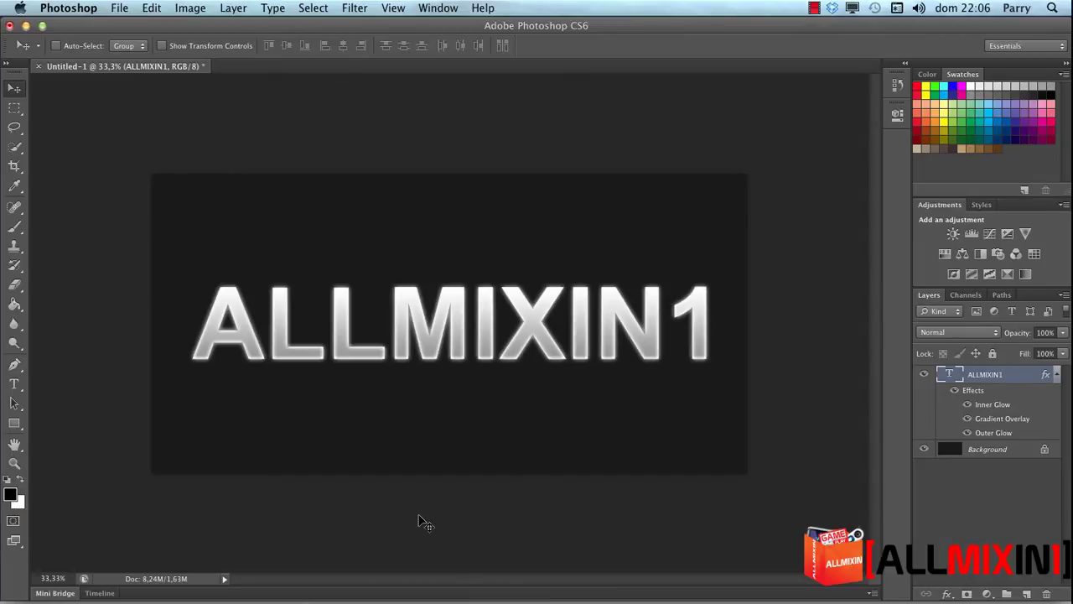
Add a new layer named Clouds, render Clouds on it, and set it to Overlay
click(1027, 594)
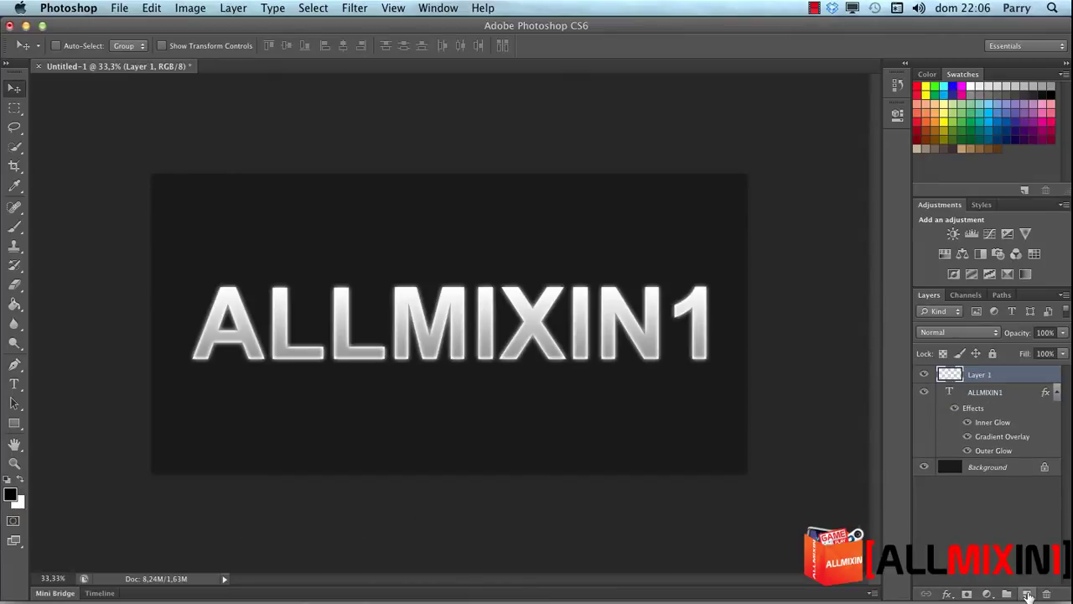
double_click(983, 374)
click(352, 11)
mouse_move(369, 238)
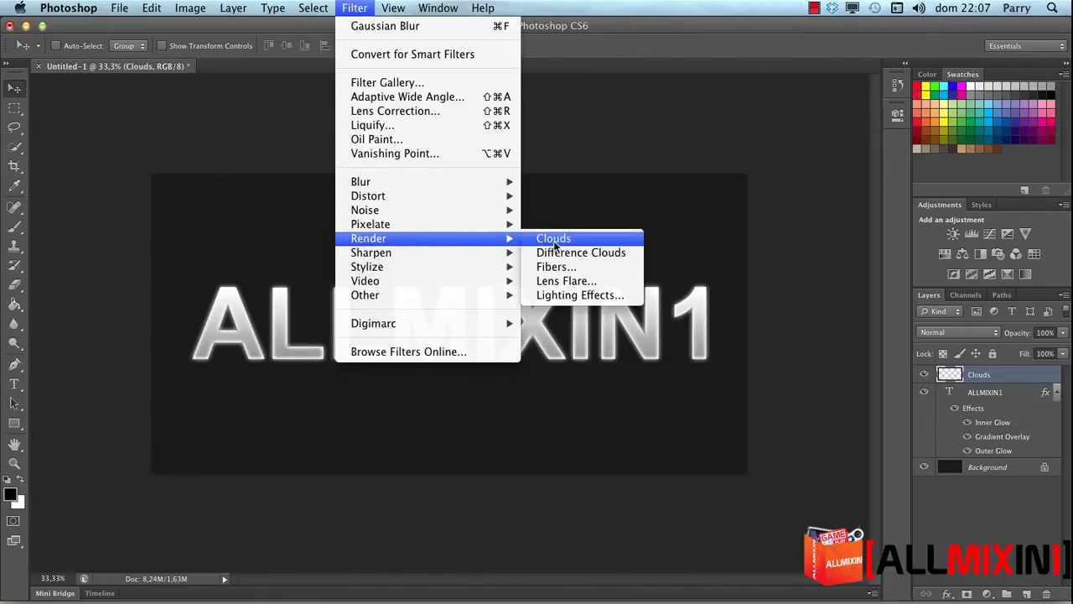
click(577, 244)
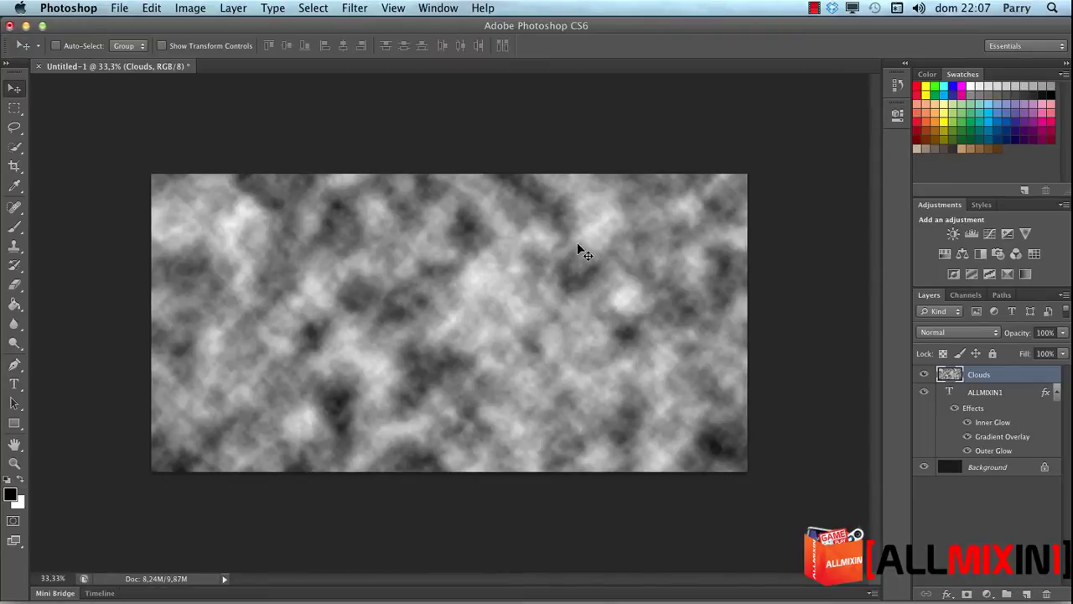
click(949, 333)
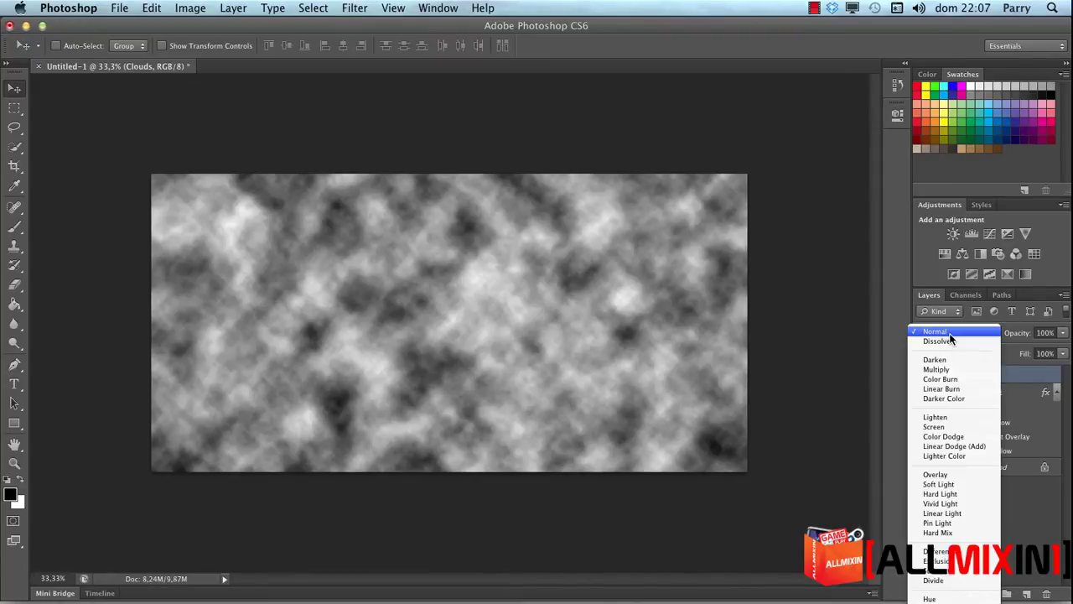
click(952, 475)
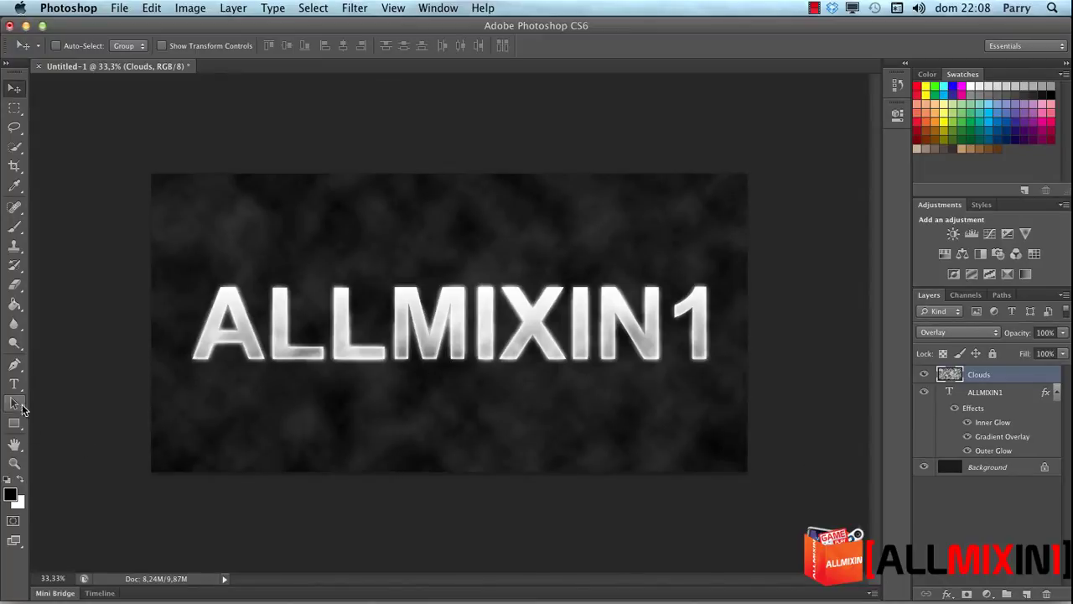
Select the Brush tool, add a new layer named Dust Brush 1, and make white the paint colour
click(18, 209)
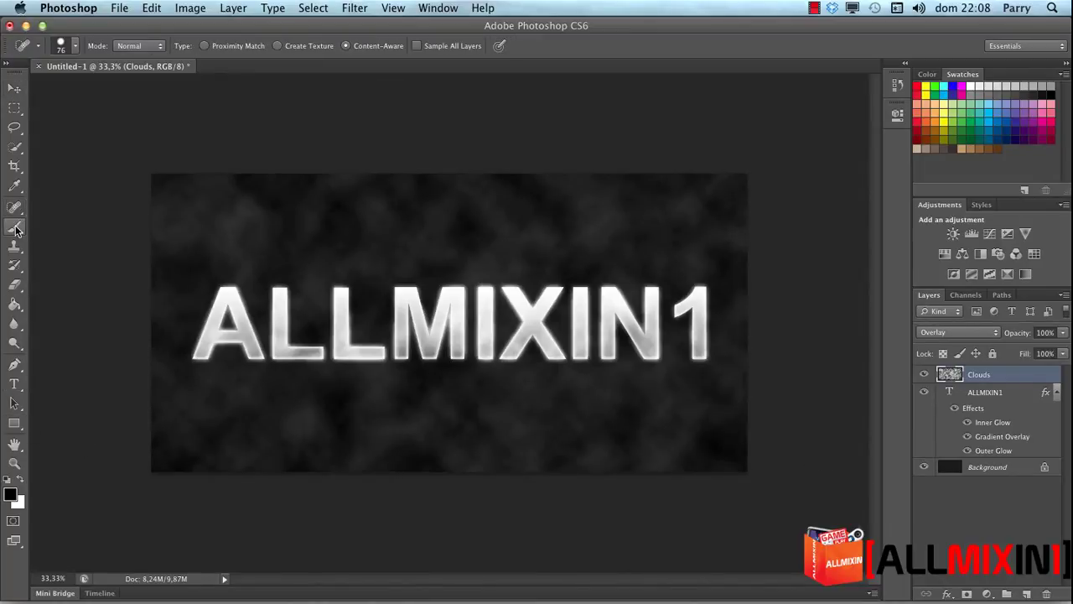
click(16, 227)
click(1027, 592)
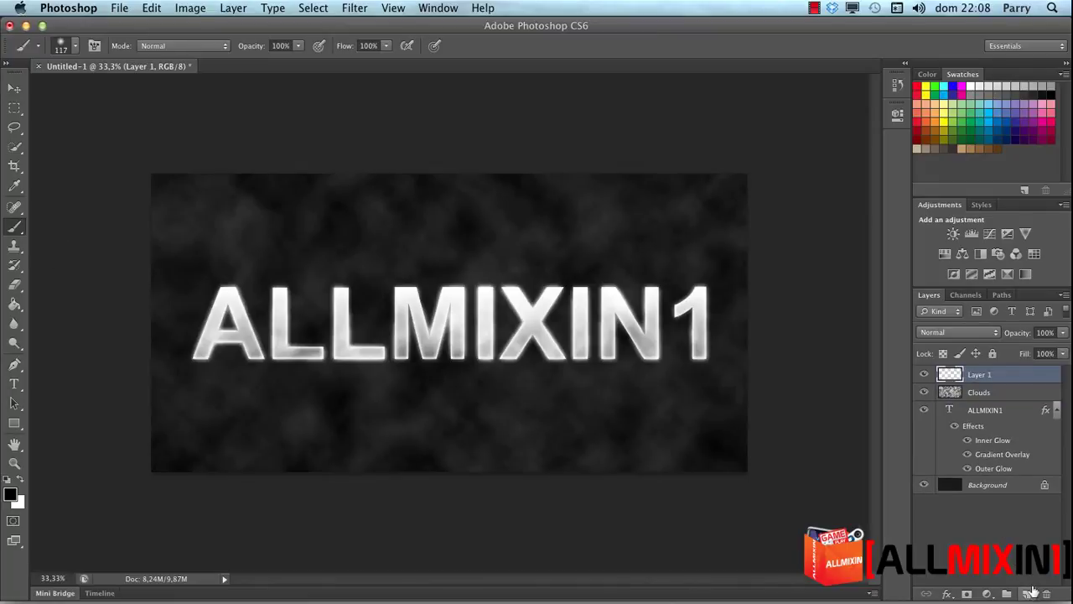
double_click(989, 377)
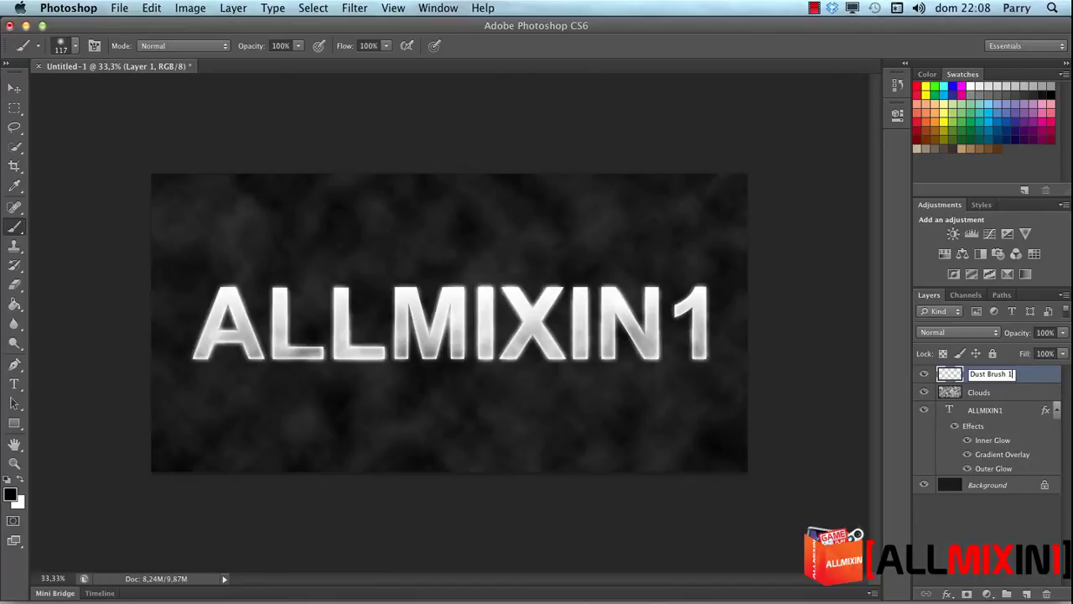
text(Dust Brush)
key(Return)
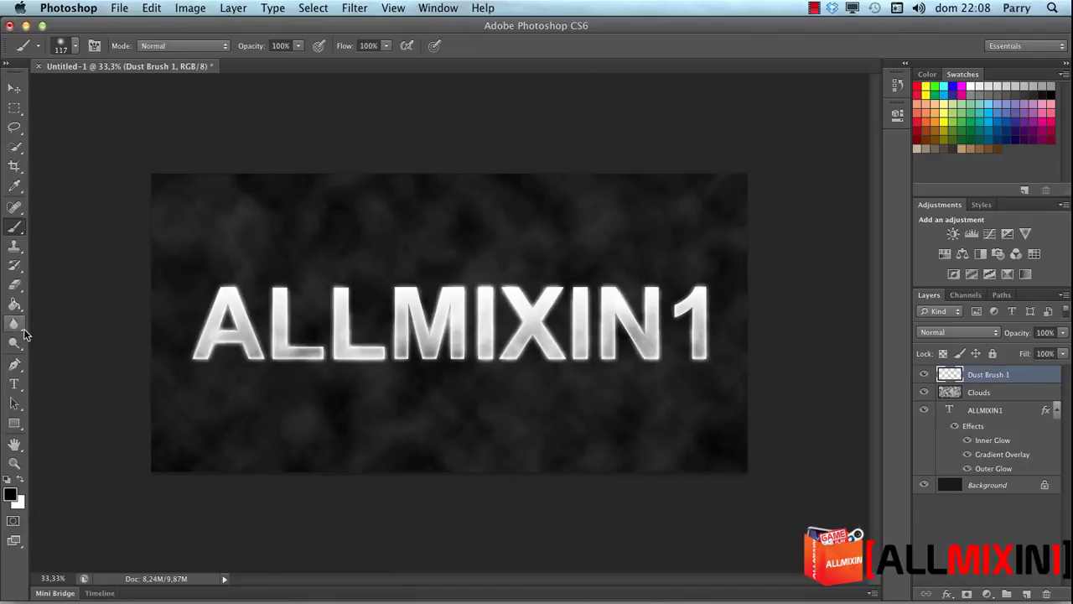
key(x)
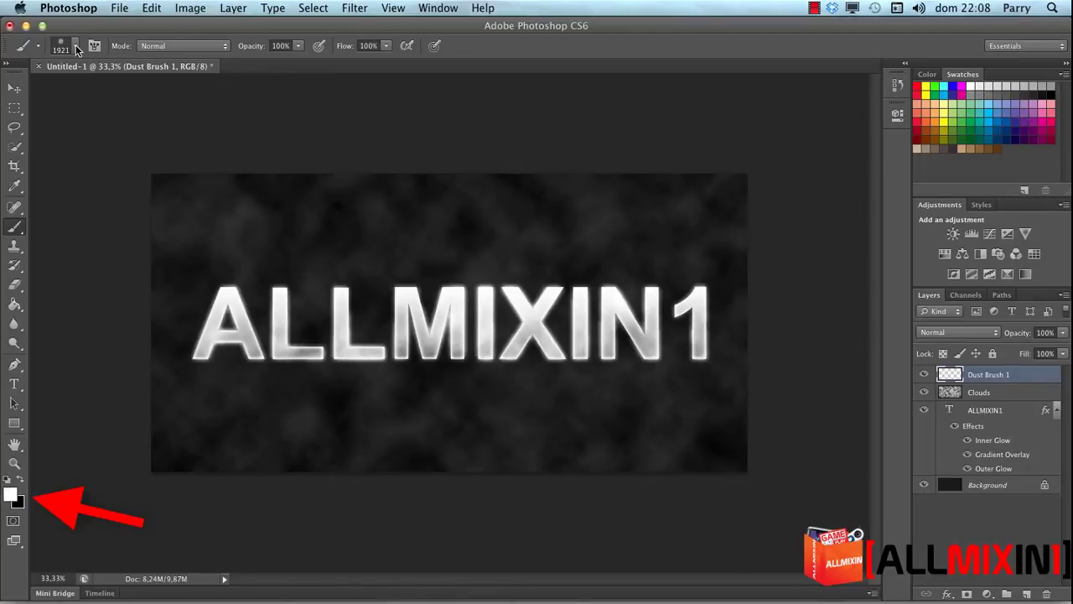
Scroll the brush presets down to the large ~2500 px dust brushes
click(75, 45)
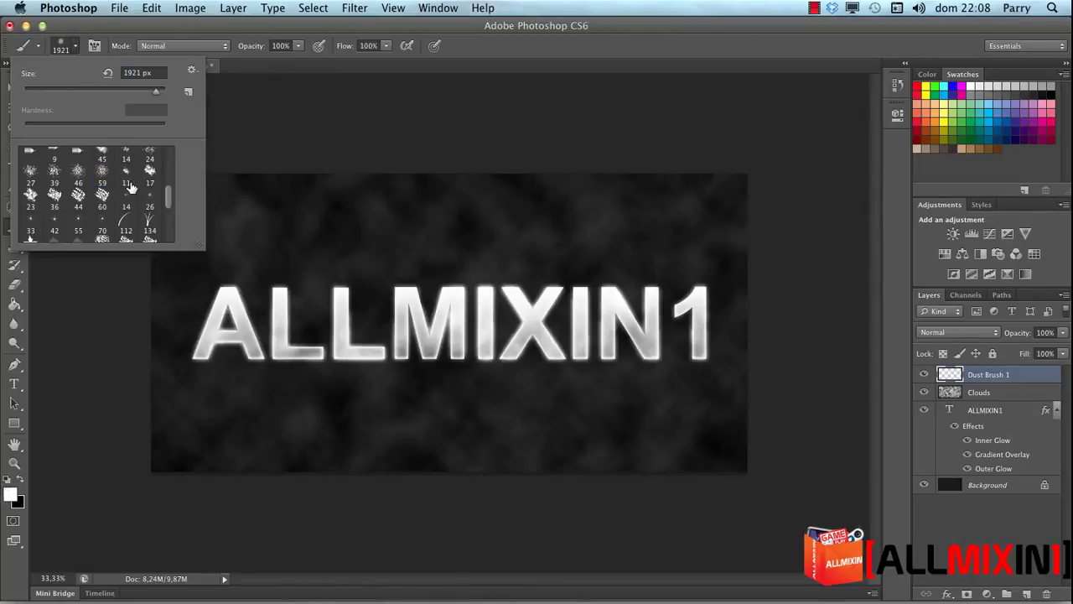
scroll(130, 186, down, 1)
scroll(132, 189, down, 1)
scroll(134, 193, down, 1)
scroll(138, 199, down, 1)
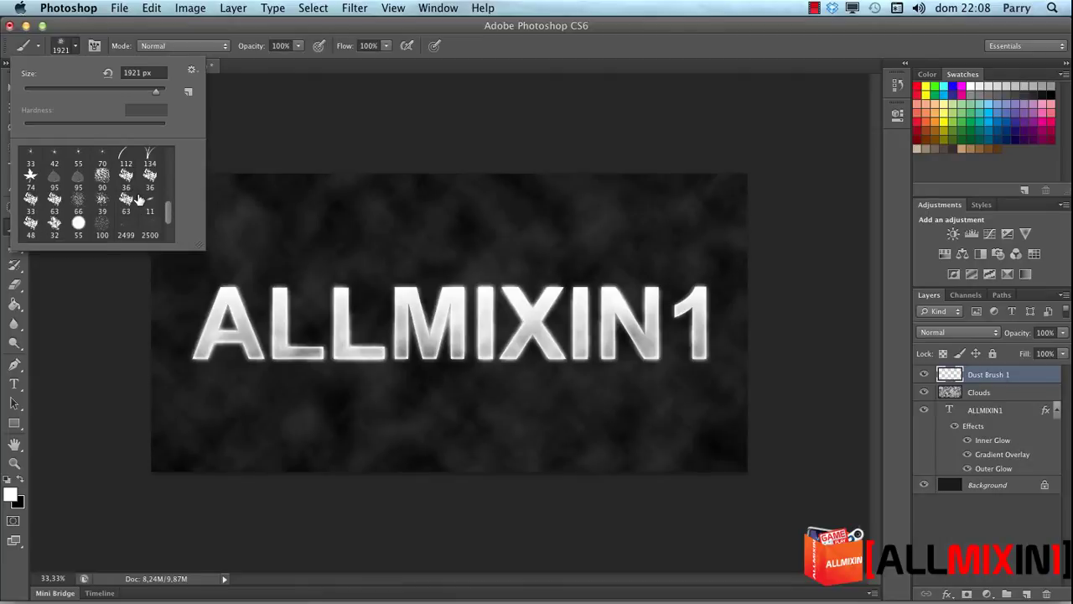
scroll(139, 199, down, 1)
scroll(138, 202, down, 1)
scroll(138, 205, down, 1)
scroll(139, 215, down, 1)
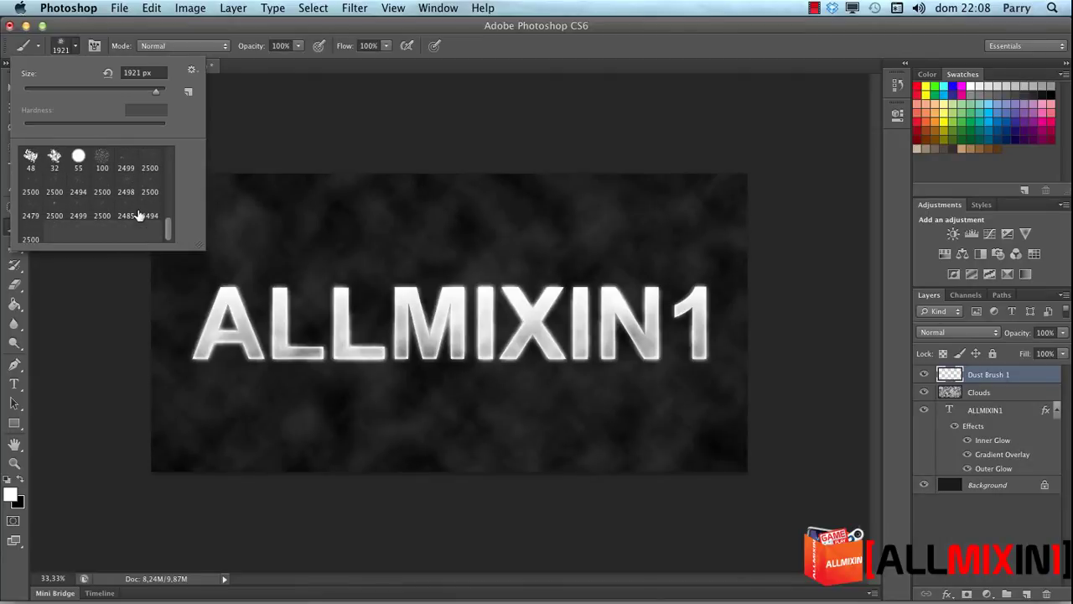
scroll(138, 215, down, 1)
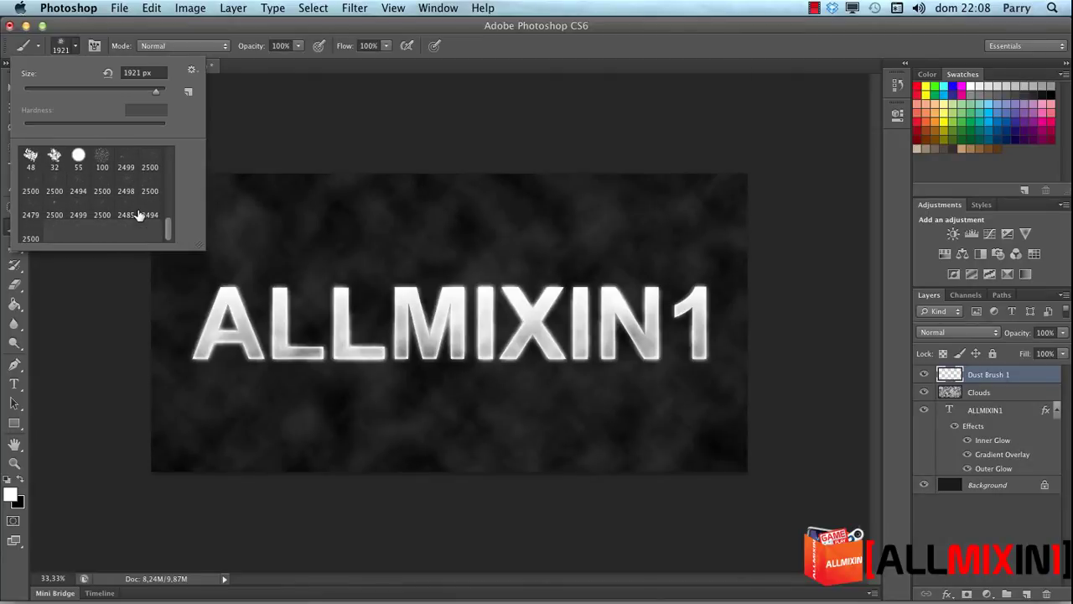
Select the 2500 px dust brush and resize it to 974 px
click(54, 215)
click(153, 90)
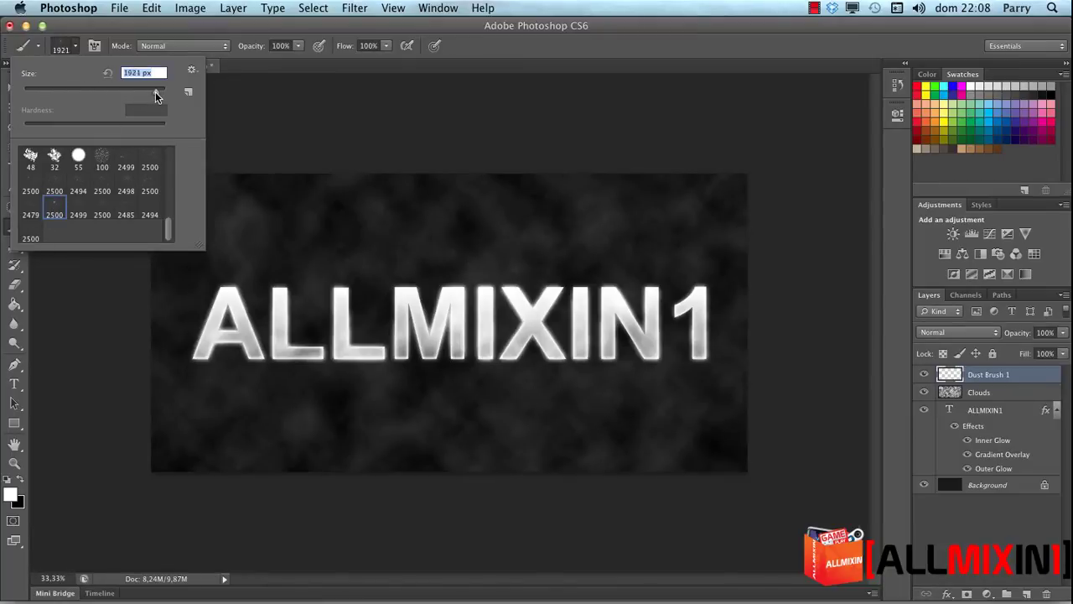
drag(327, 247, 373, 285)
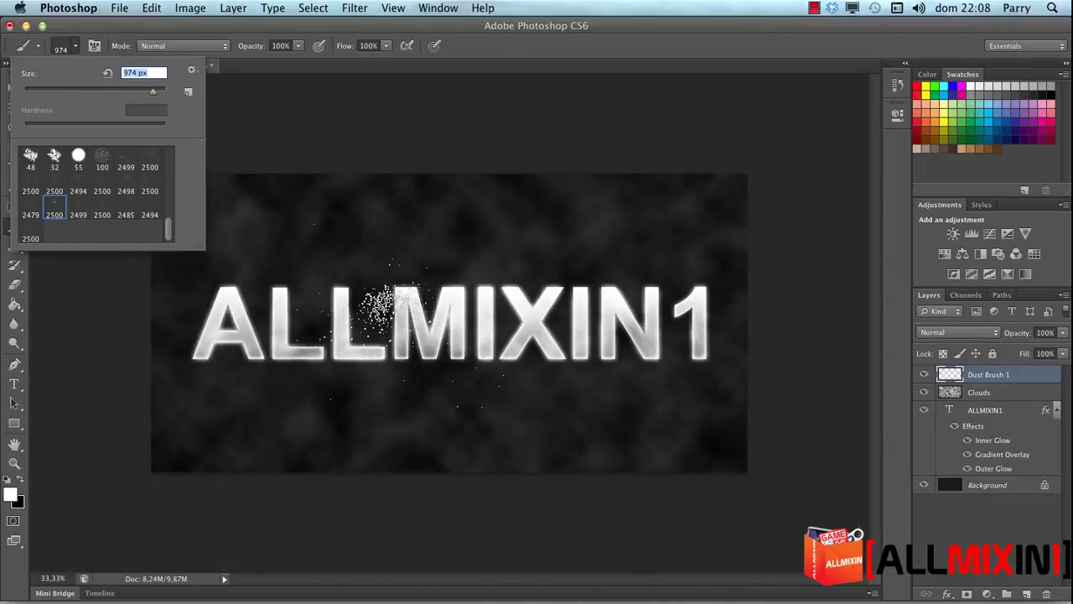
key(Return)
drag(419, 386, 445, 413)
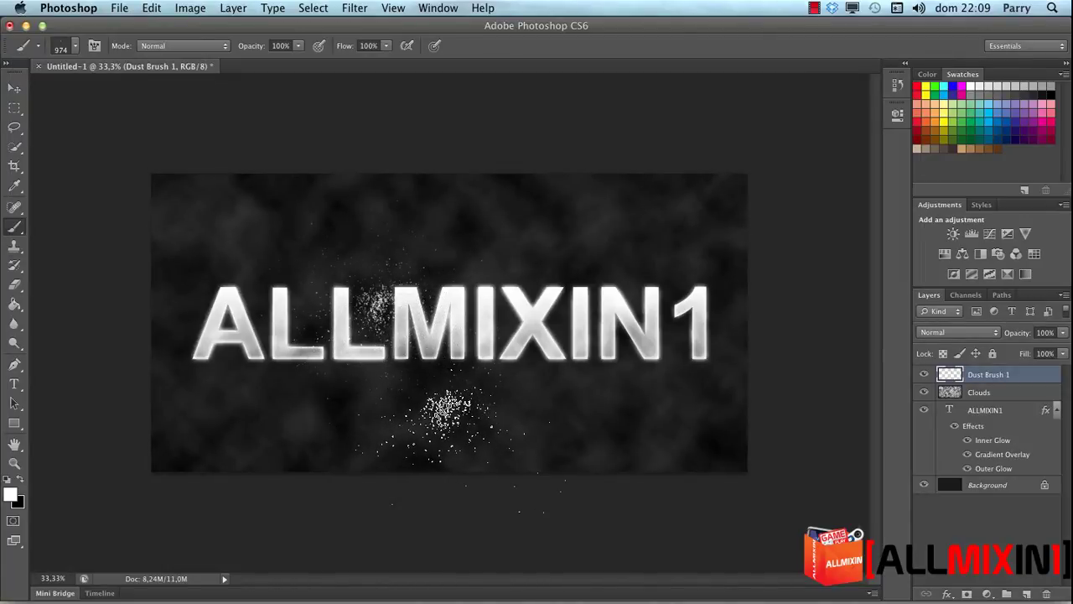
key(ctrl+z)
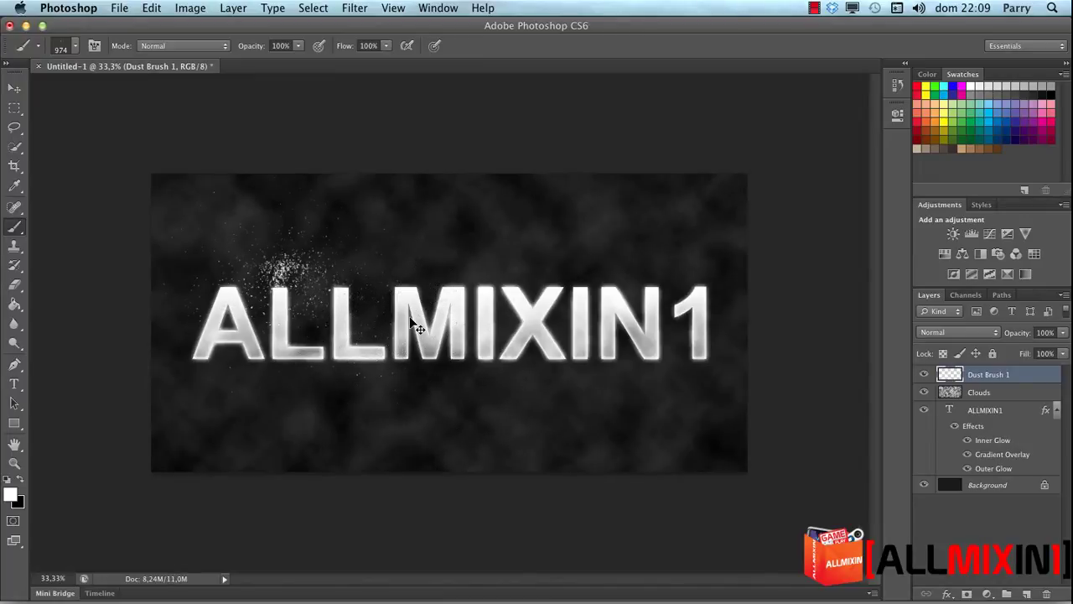
Stamp white dust over the L, M, I and N letters of ALLMIXIN1
click(301, 314)
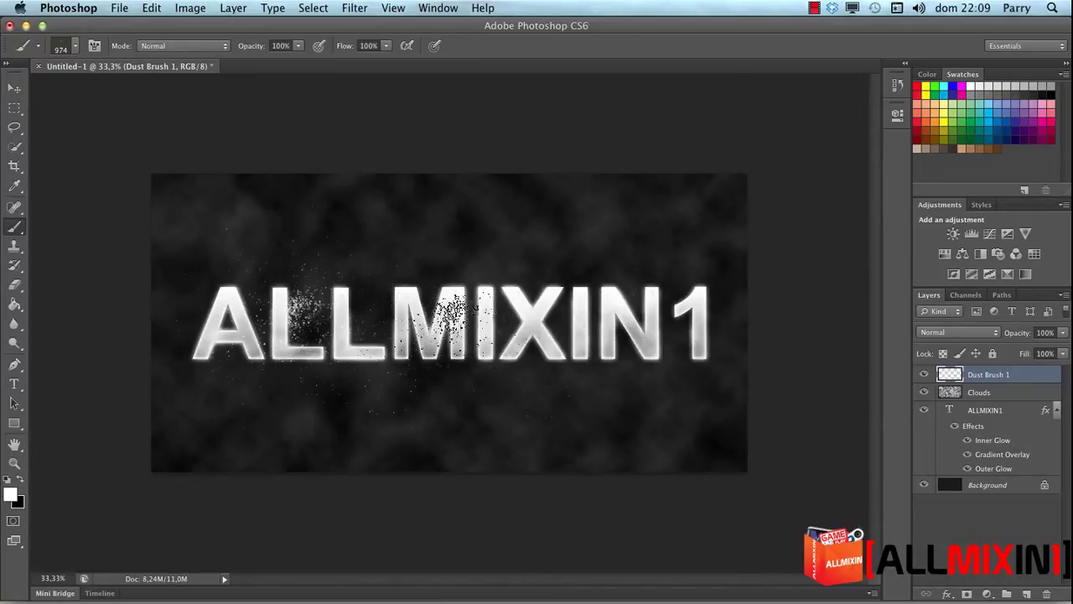
click(479, 317)
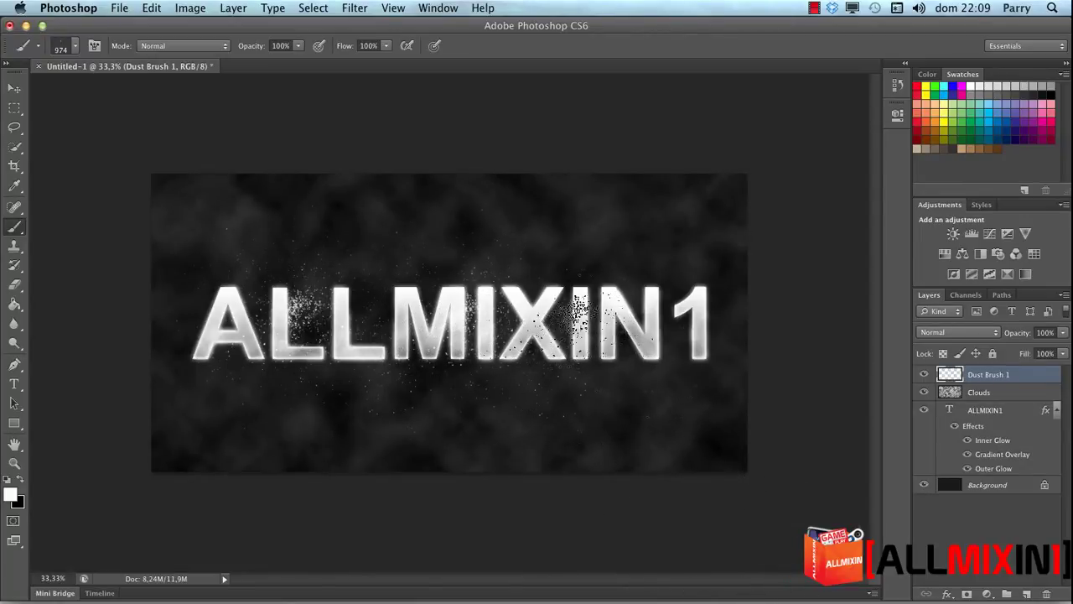
click(591, 319)
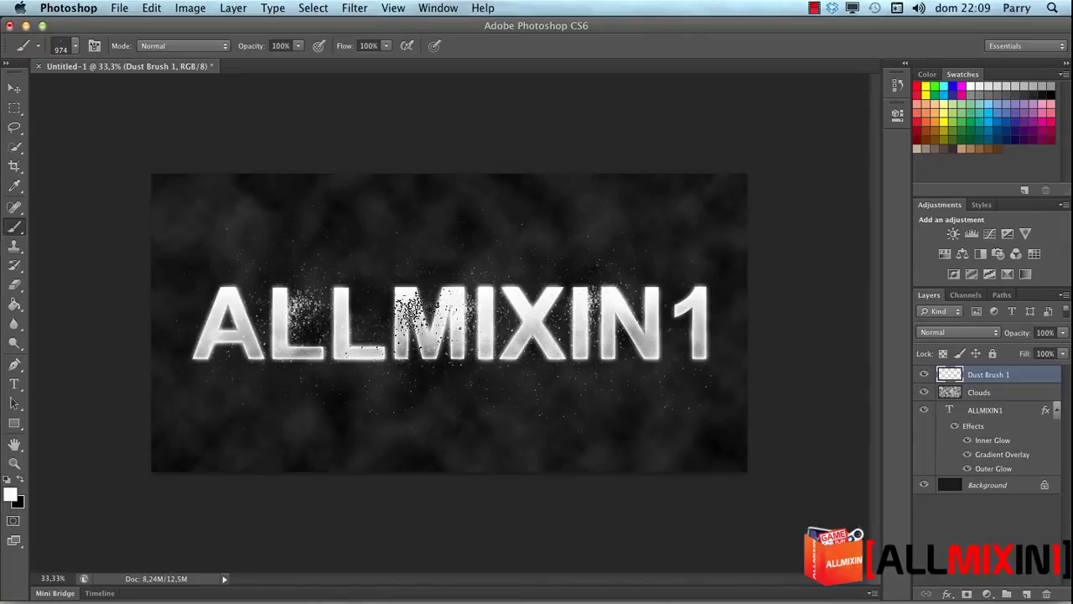
click(373, 309)
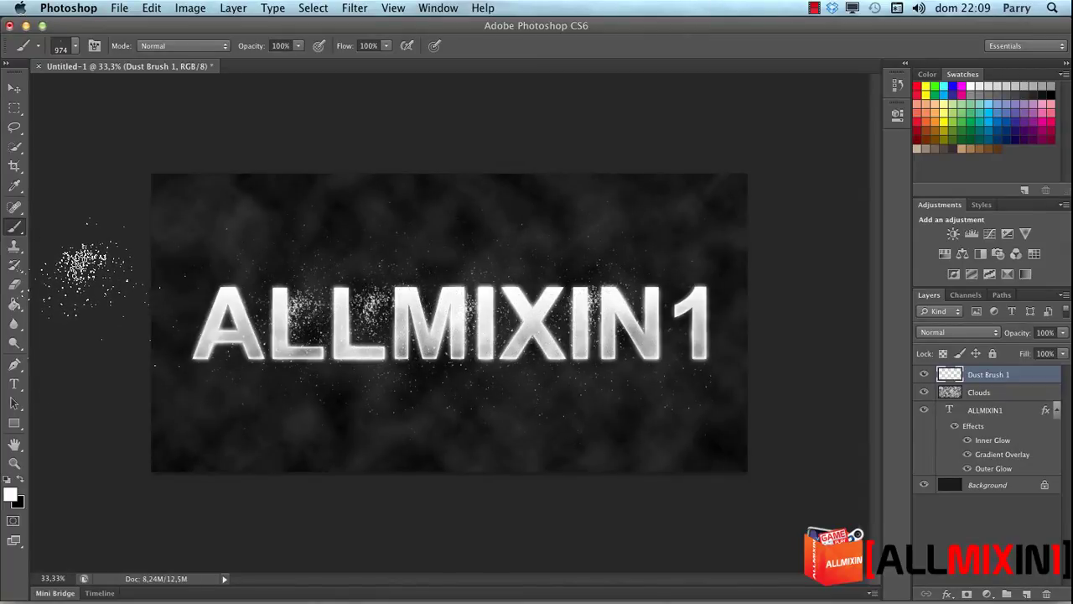
key(ctrl+z)
key(ctrl+z)
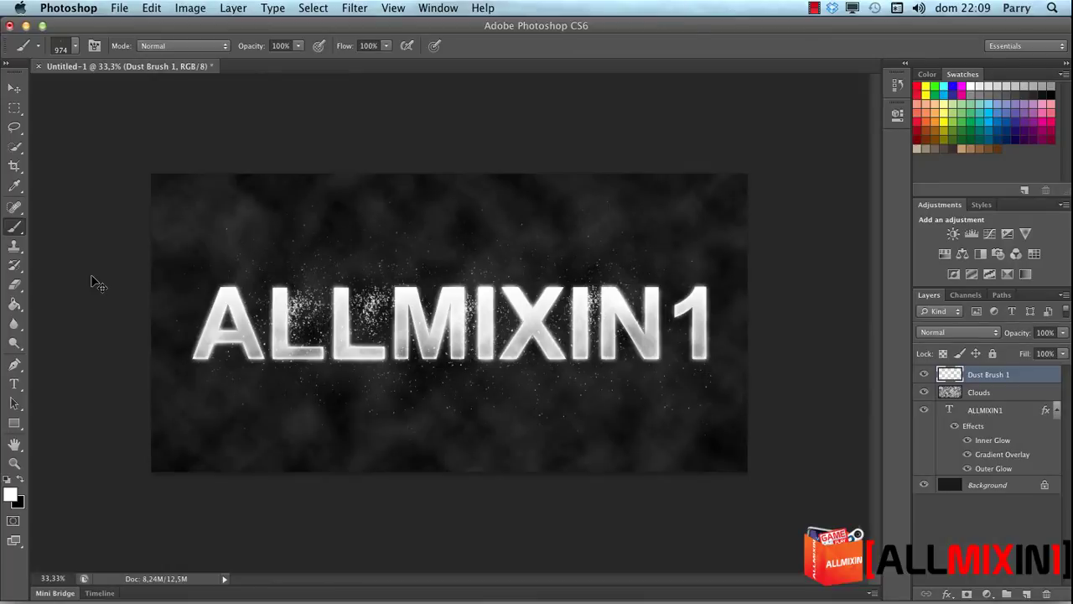
key(ctrl+z)
key(ctrl+z)
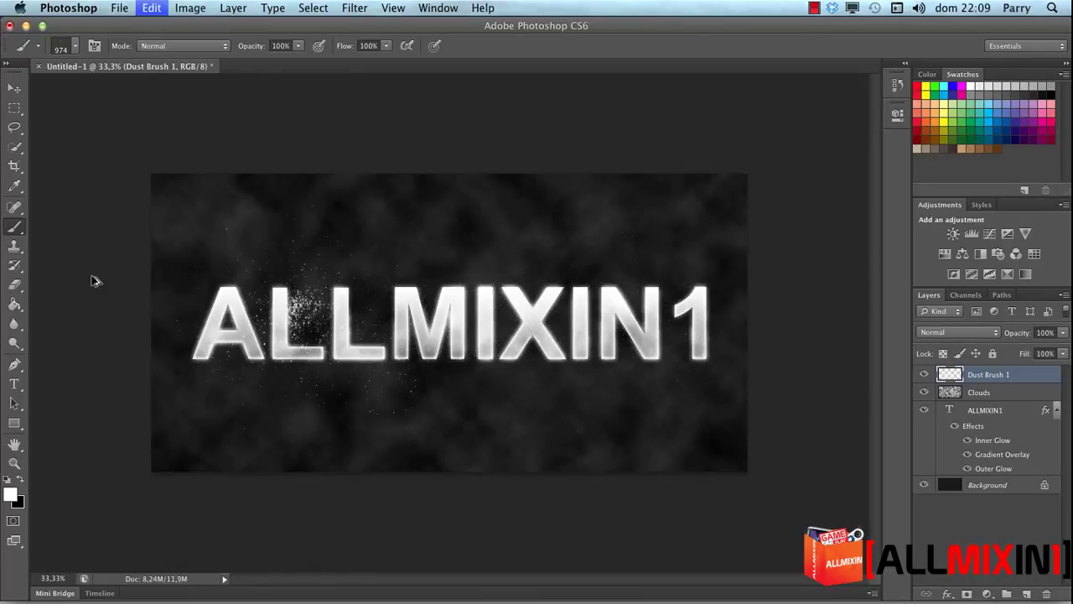
Try dust brush sizes of 1921, 1211 and 1447 px
click(75, 47)
drag(148, 94, 155, 91)
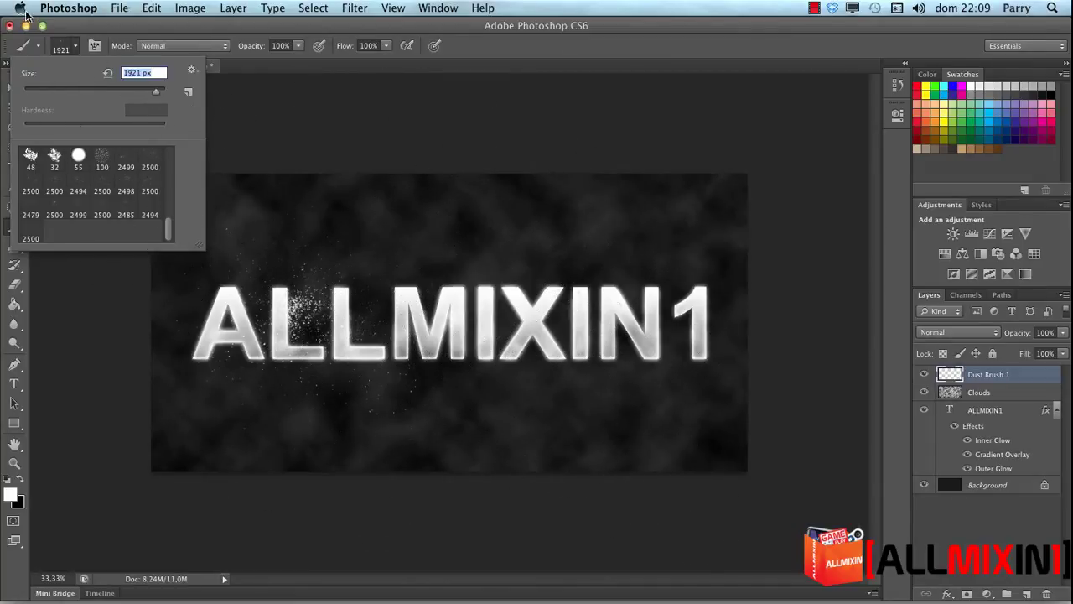
drag(153, 92, 153, 93)
drag(152, 93, 155, 93)
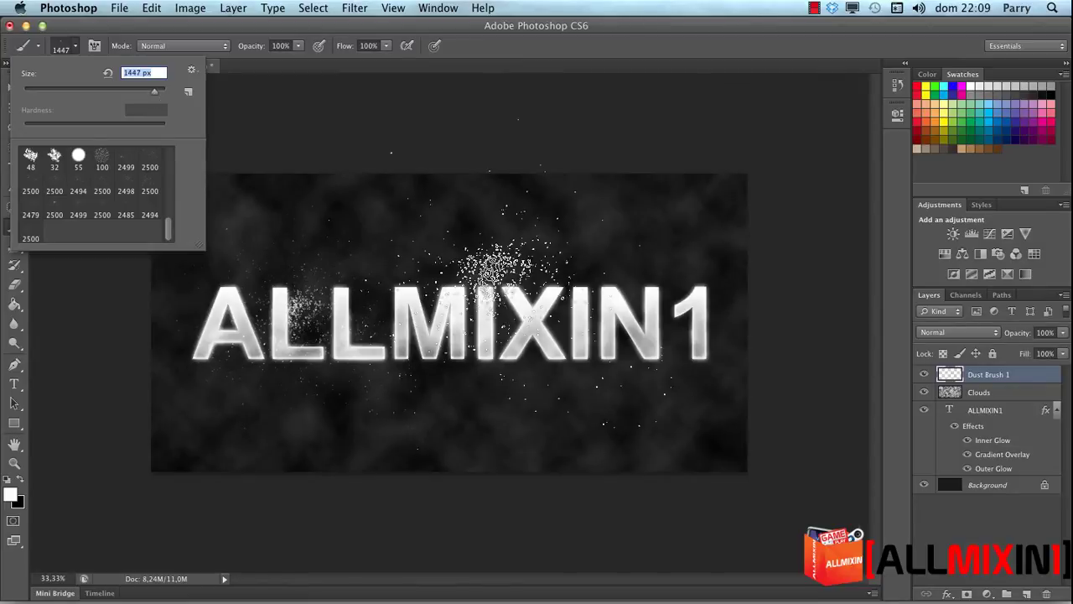
click(501, 313)
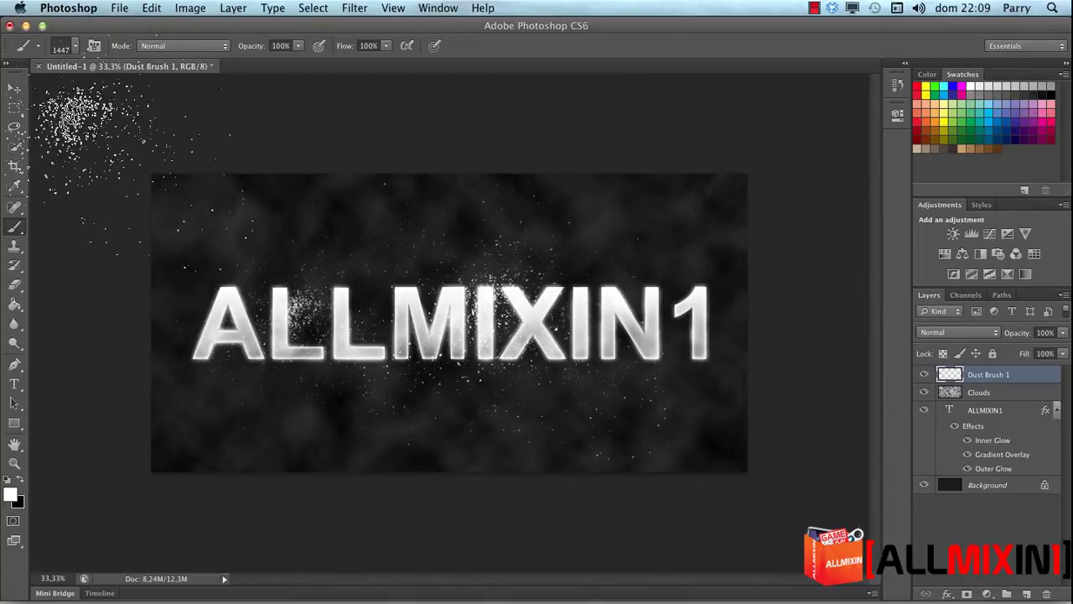
Shrink the dust brush to about 458 px and stamp more dust over the L, M and X
click(76, 46)
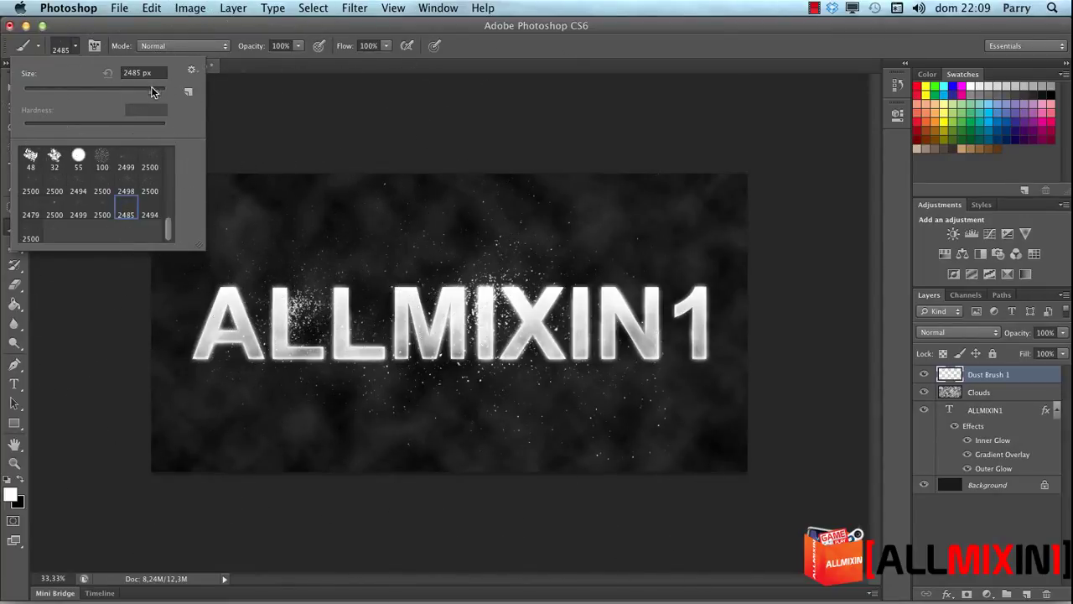
drag(152, 88, 154, 94)
drag(150, 89, 148, 94)
key(Return)
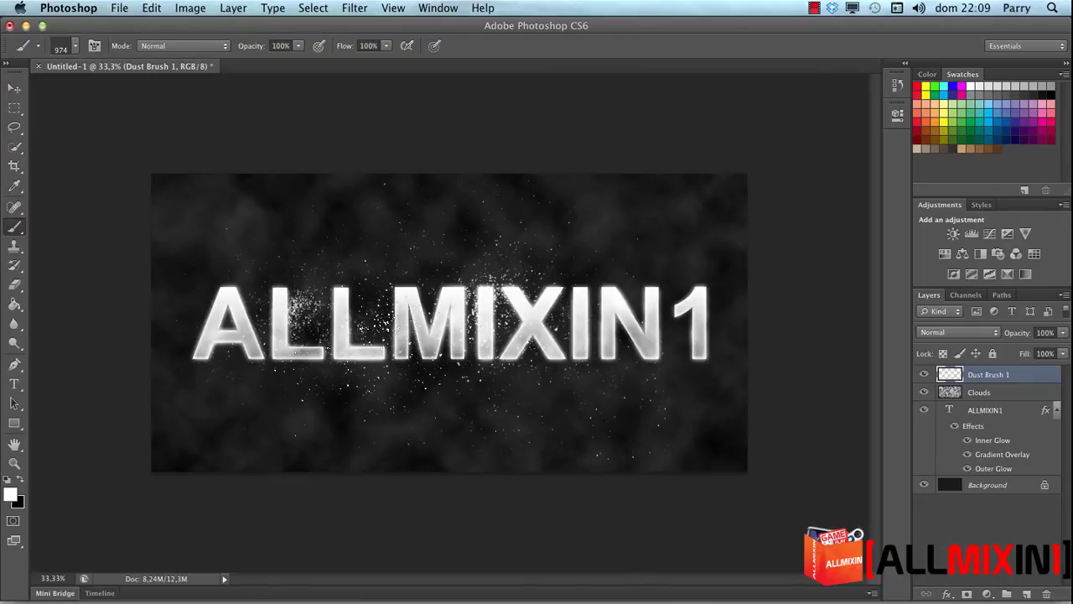
click(453, 322)
Pick the 2494 debris brush at 1211 px and stamp bright debris specks across the text
click(74, 48)
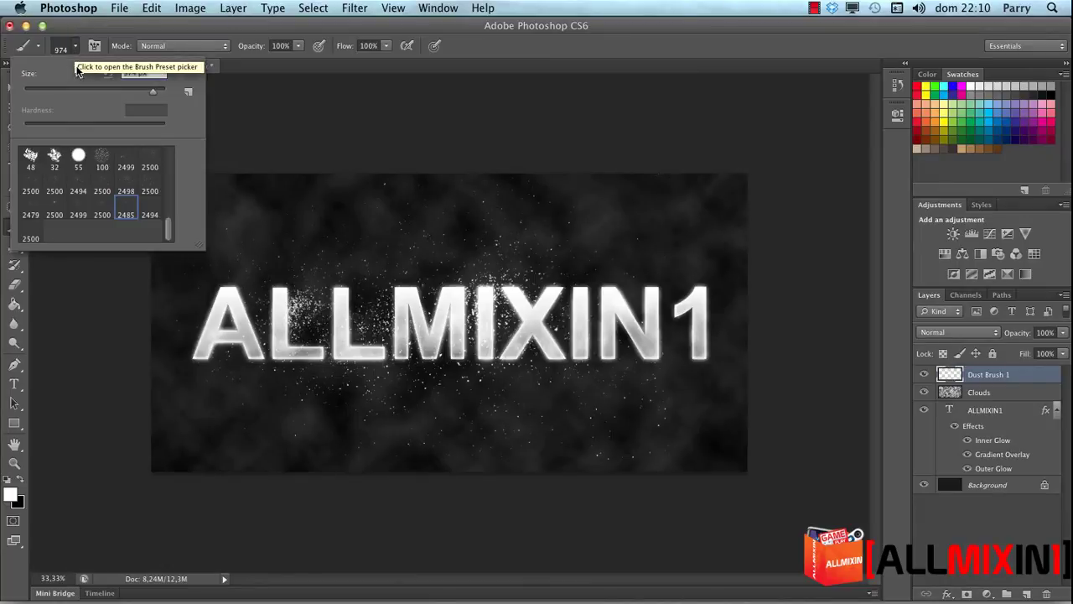
click(34, 183)
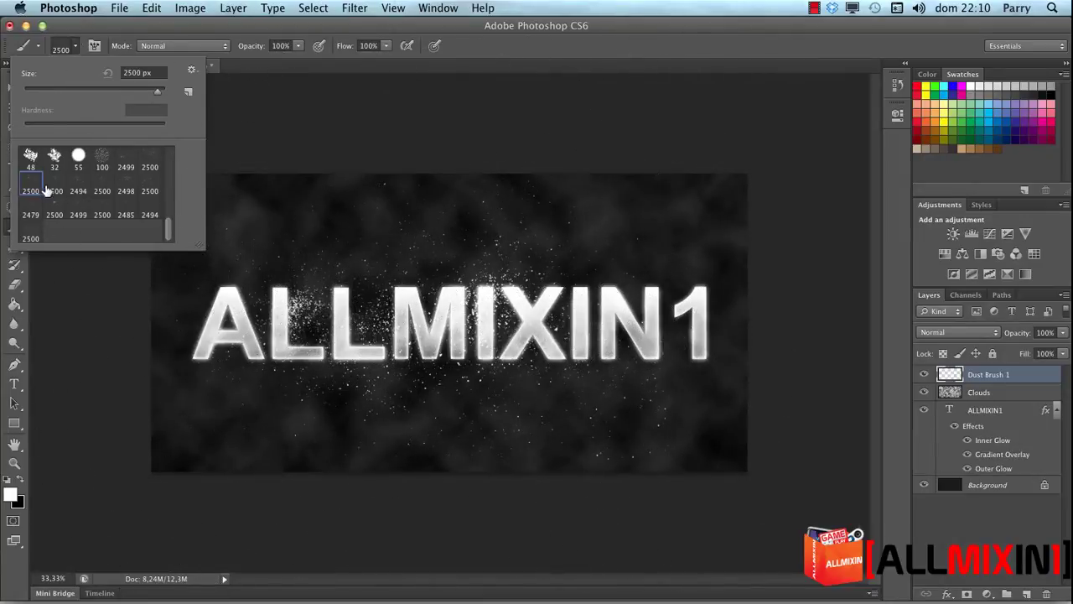
click(78, 191)
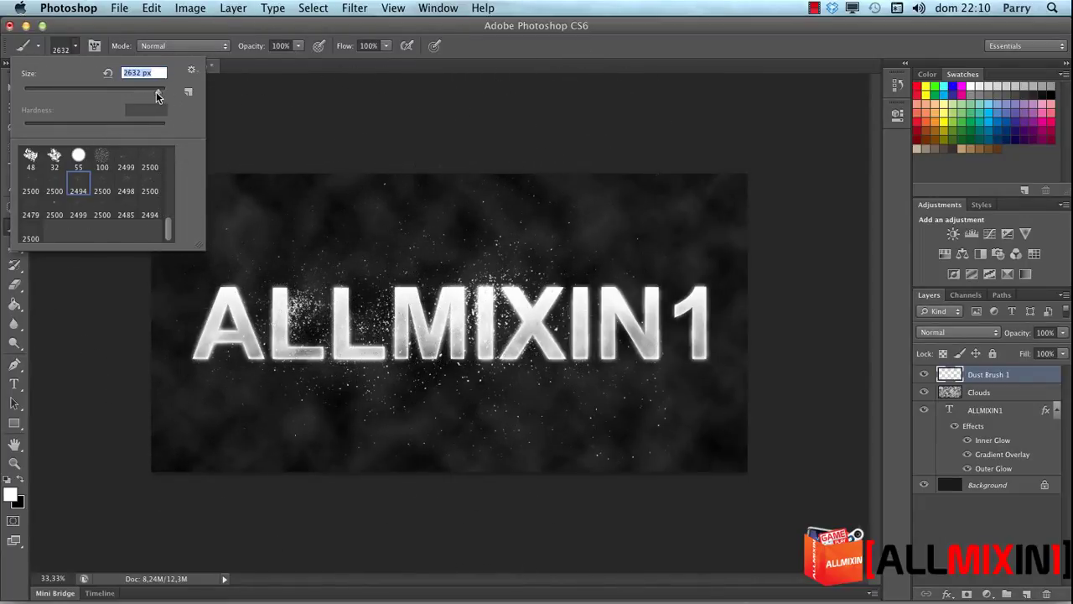
drag(156, 92, 153, 91)
click(586, 327)
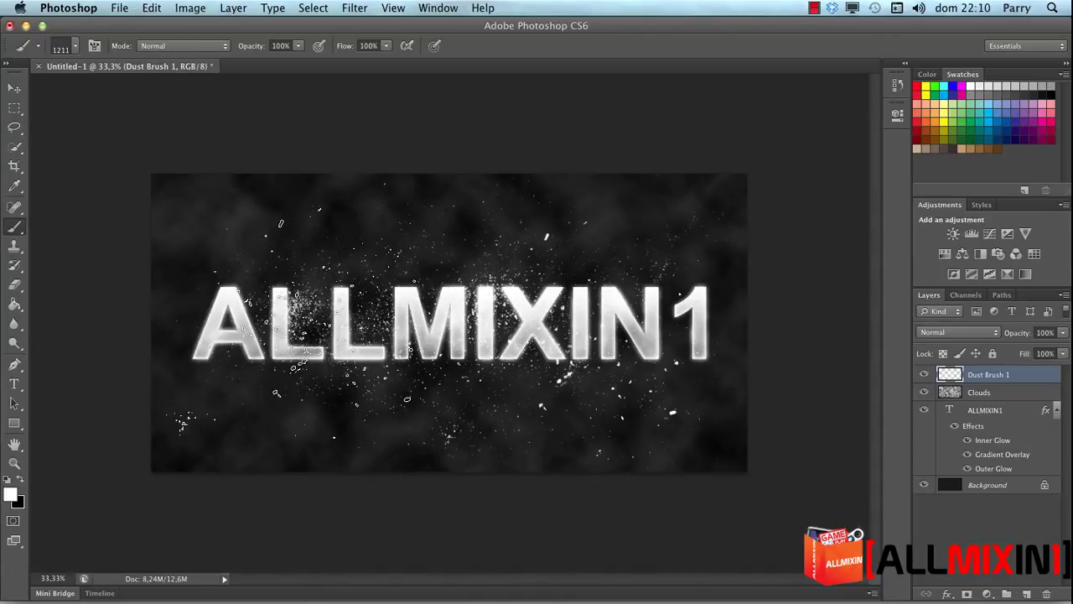
Enlarge the debris brush to 2395 px, stamp large fragments, then undo the excess stamps
click(76, 46)
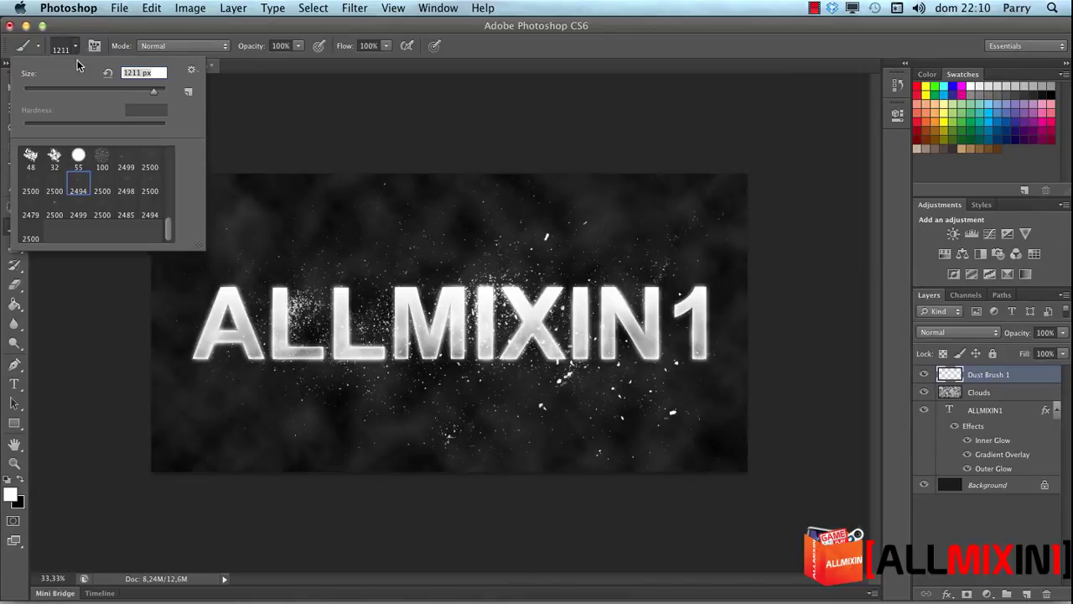
drag(155, 91, 158, 91)
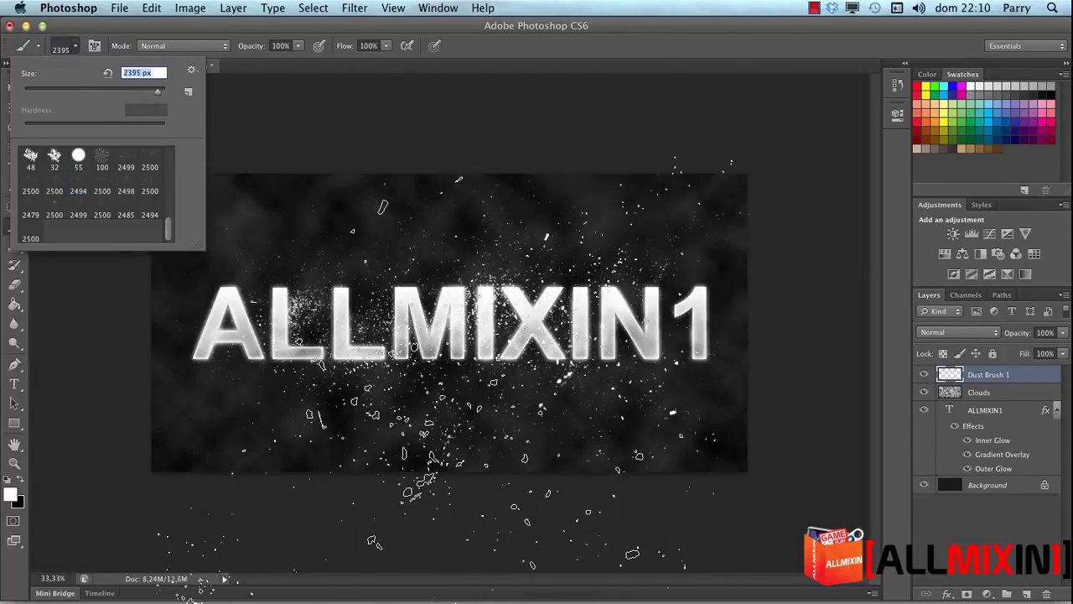
key(Return)
click(449, 375)
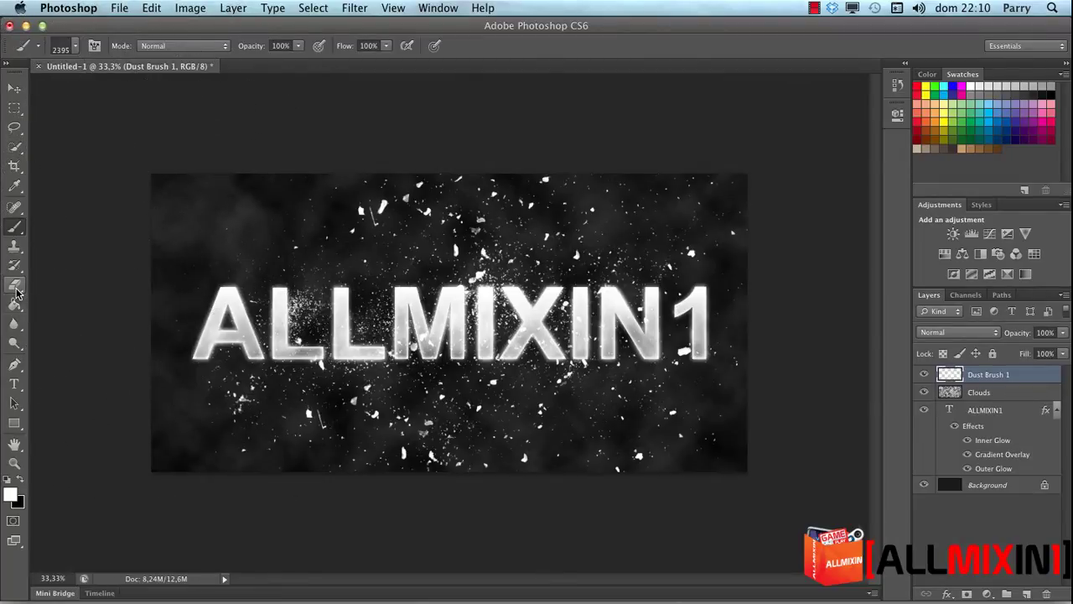
key(ctrl+z)
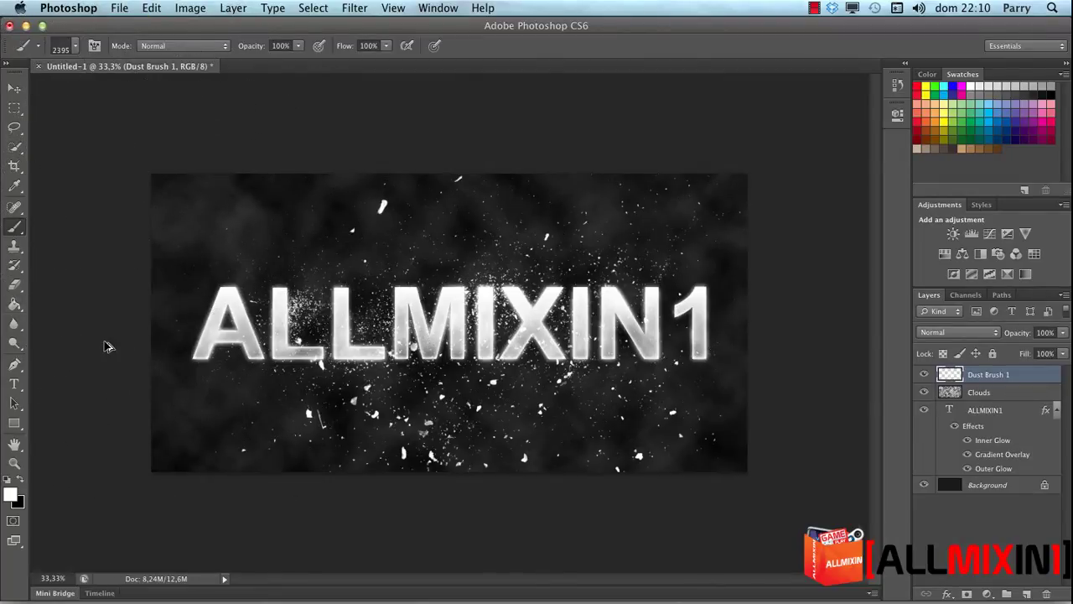
key(ctrl+alt+z)
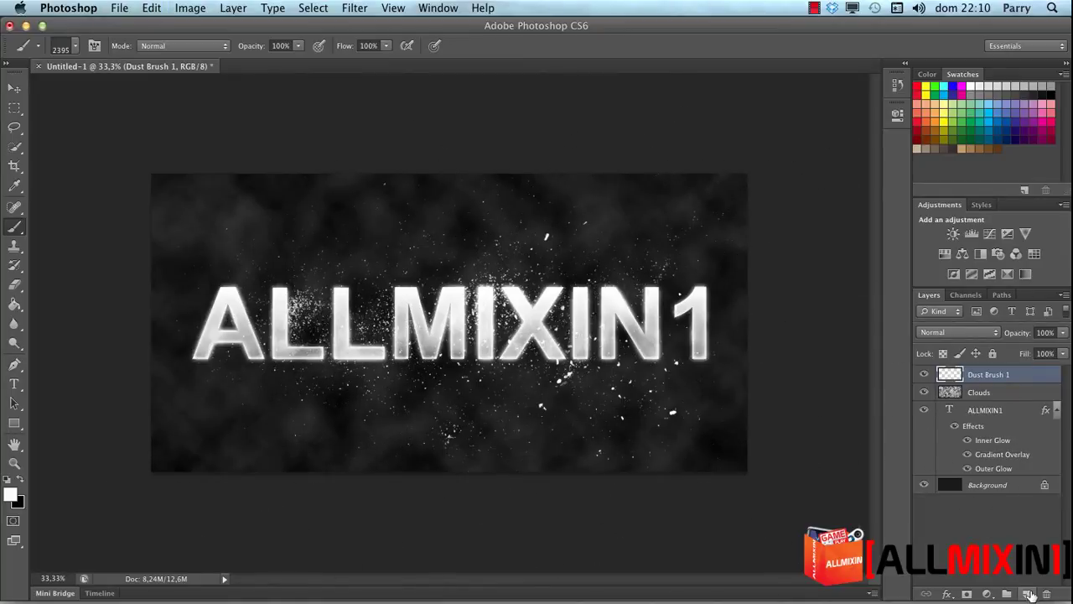
Add a new layer named Trick and stamp white debris fragments around the ALLMIXIN1 text
click(1026, 593)
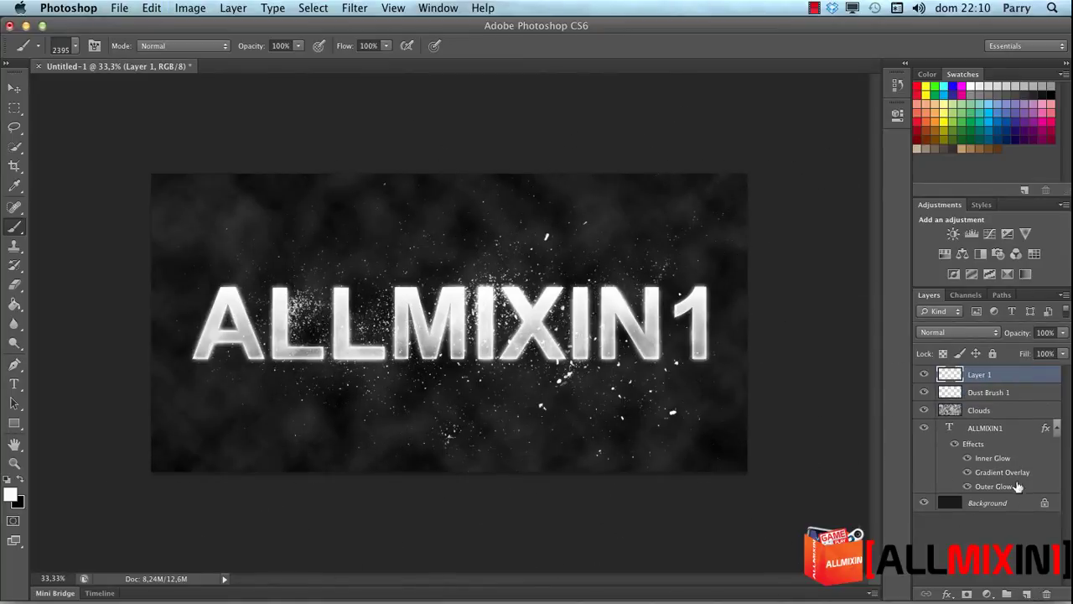
double_click(981, 378)
click(1009, 276)
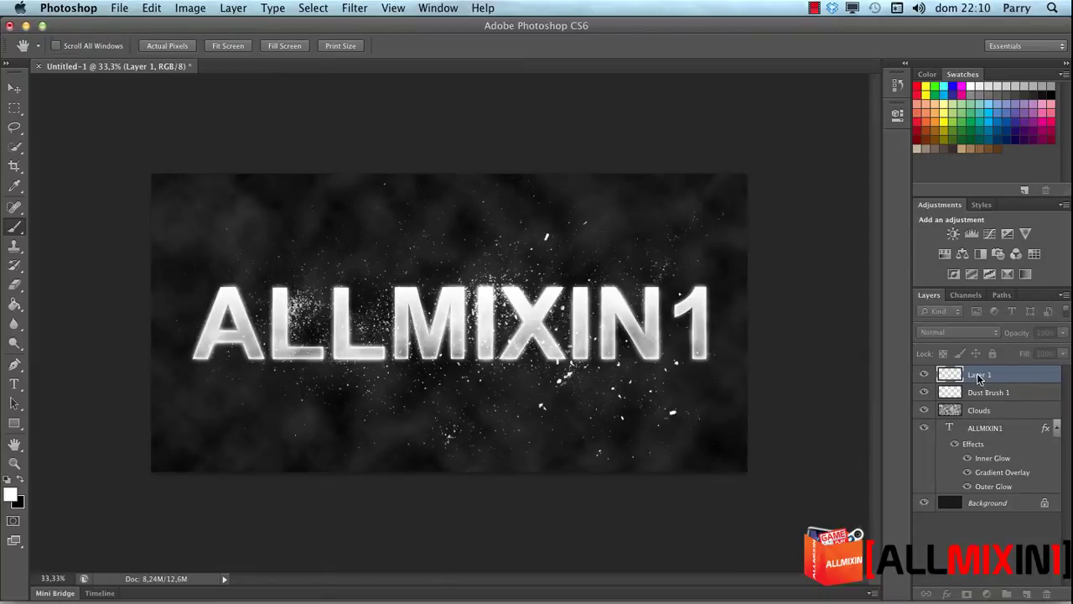
double_click(981, 375)
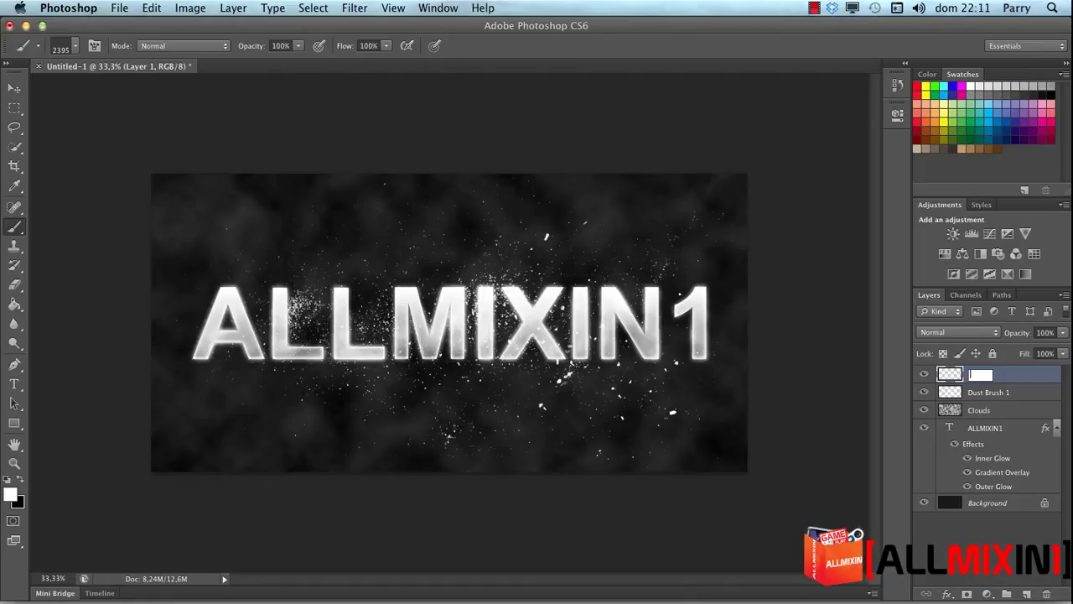
text(Trick)
key(Return)
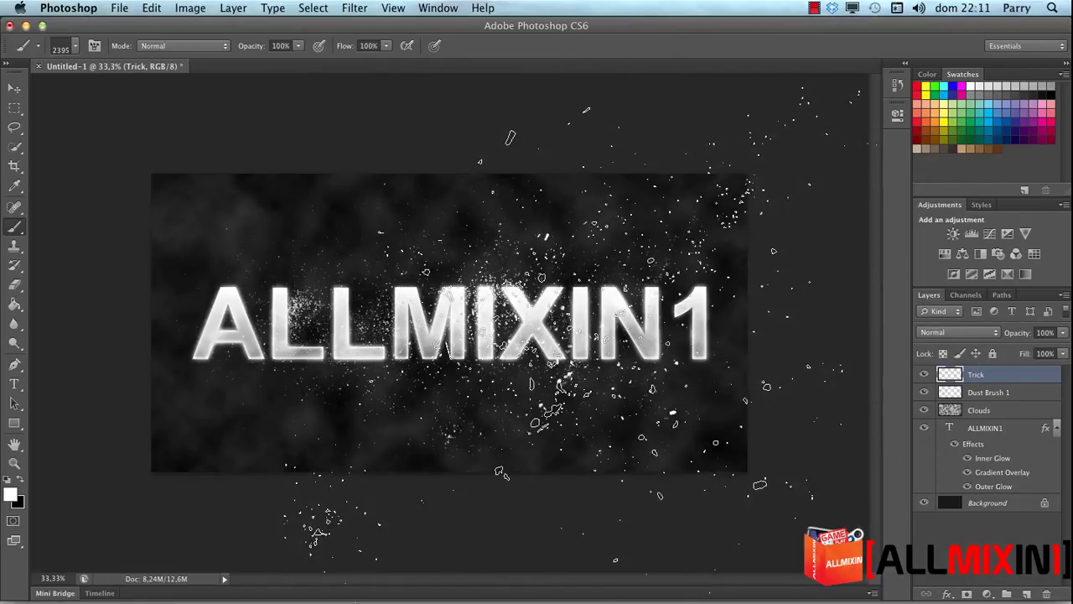
click(562, 319)
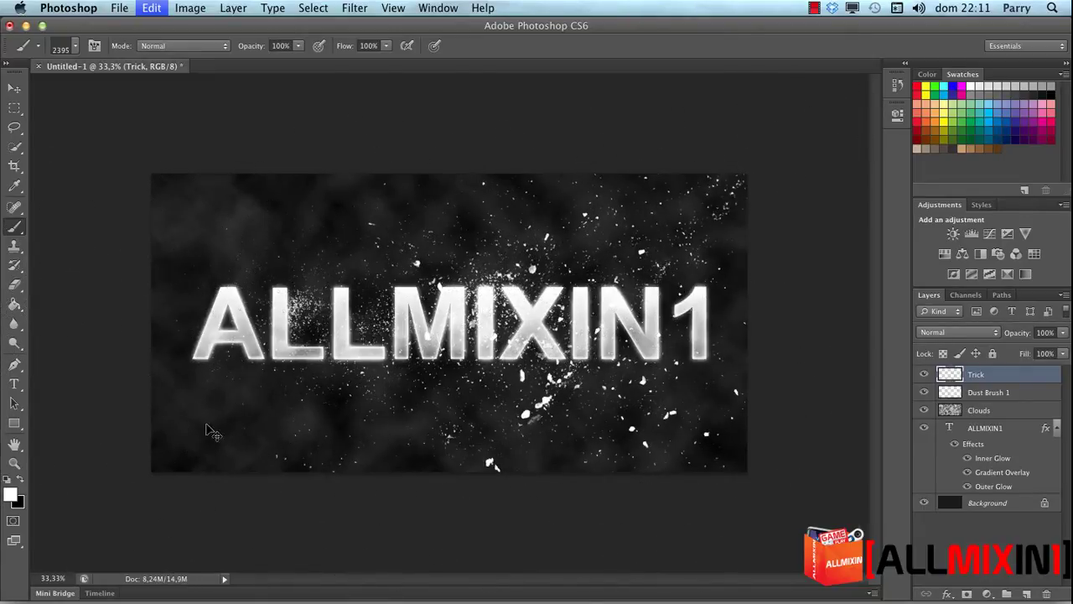
click(520, 385)
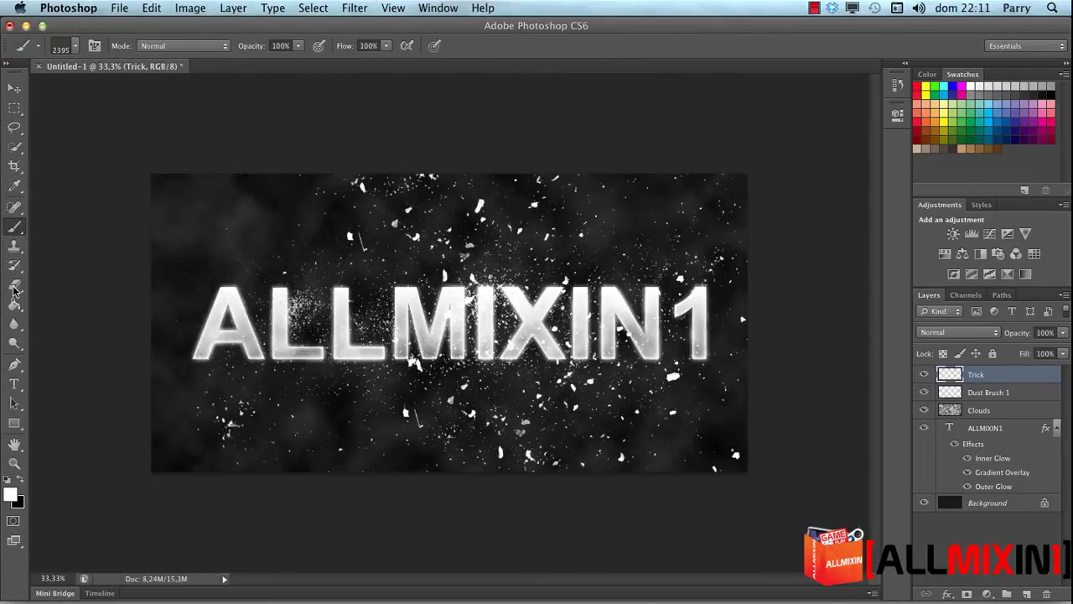
Erase most Trick debris along the bottom and above LL, then add the Dust Brush 2 layer
click(14, 287)
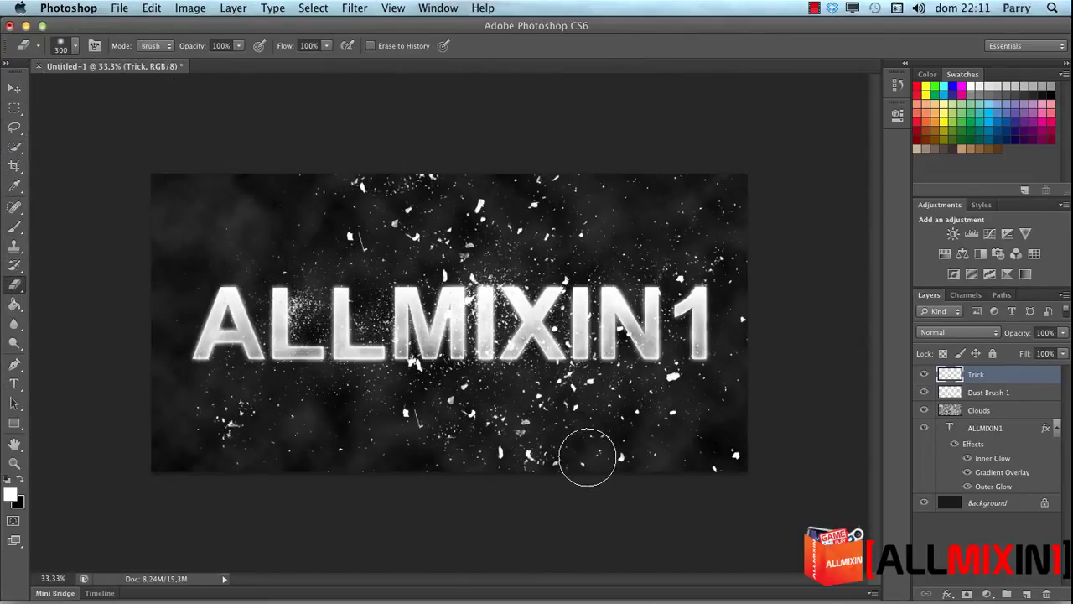
drag(582, 448, 507, 457)
mouse_move(617, 424)
mouse_down()
mouse_move(572, 452)
mouse_move(338, 392)
mouse_up()
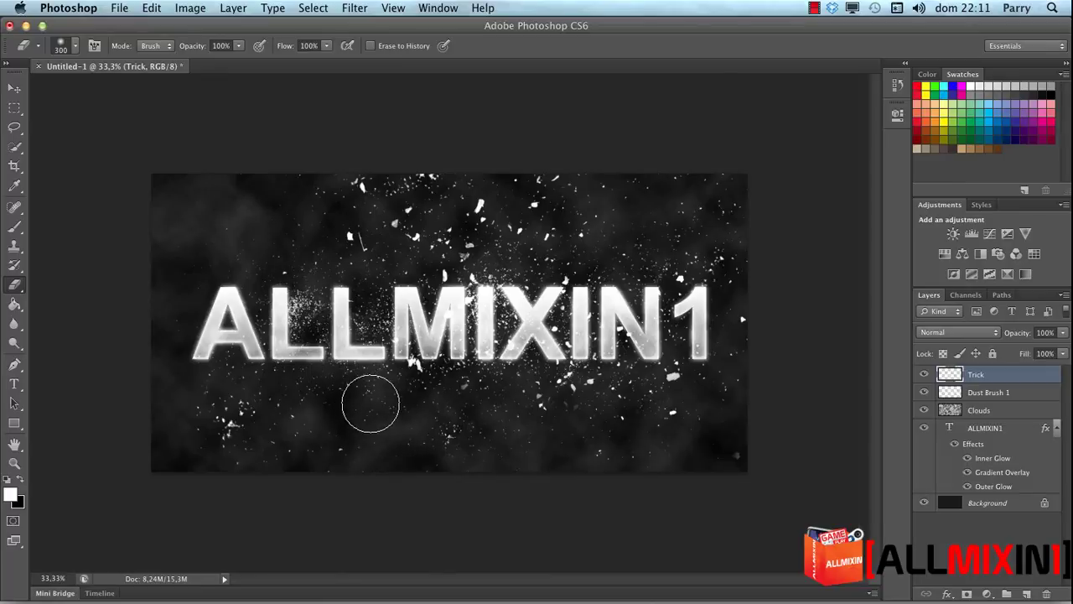
mouse_move(321, 312)
mouse_down()
mouse_move(431, 92)
mouse_move(499, 238)
mouse_move(479, 246)
mouse_move(582, 179)
mouse_move(548, 244)
mouse_move(592, 343)
mouse_move(508, 364)
mouse_move(531, 359)
mouse_move(546, 230)
mouse_move(591, 230)
mouse_move(467, 364)
mouse_move(472, 395)
mouse_move(575, 395)
mouse_move(676, 249)
mouse_move(699, 177)
mouse_move(735, 204)
mouse_move(738, 467)
mouse_move(723, 293)
mouse_move(688, 209)
mouse_move(661, 243)
mouse_up()
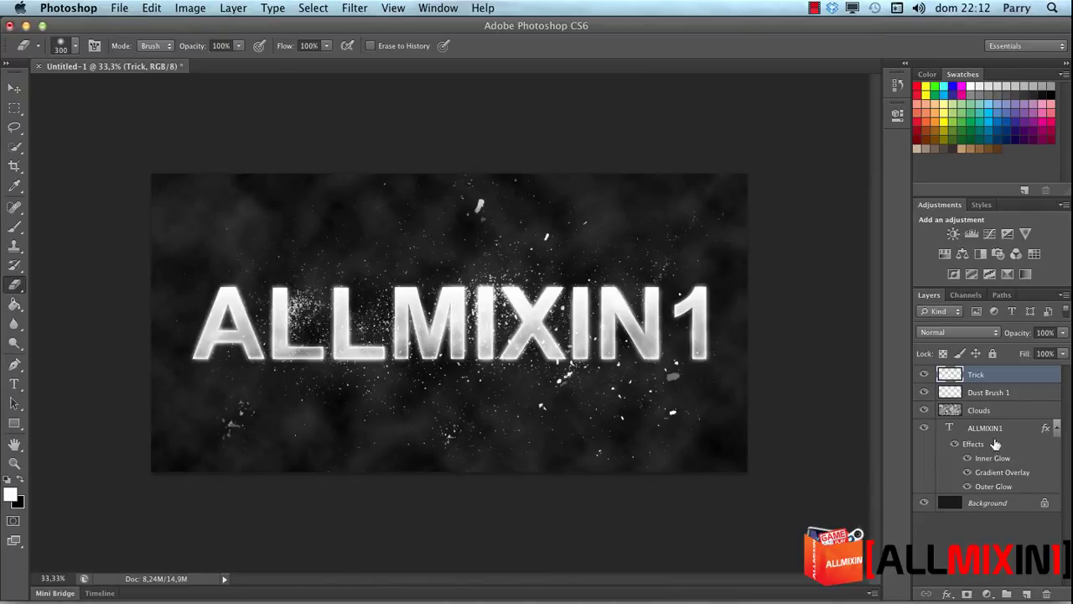
click(1028, 593)
text(Dust Brush 2)
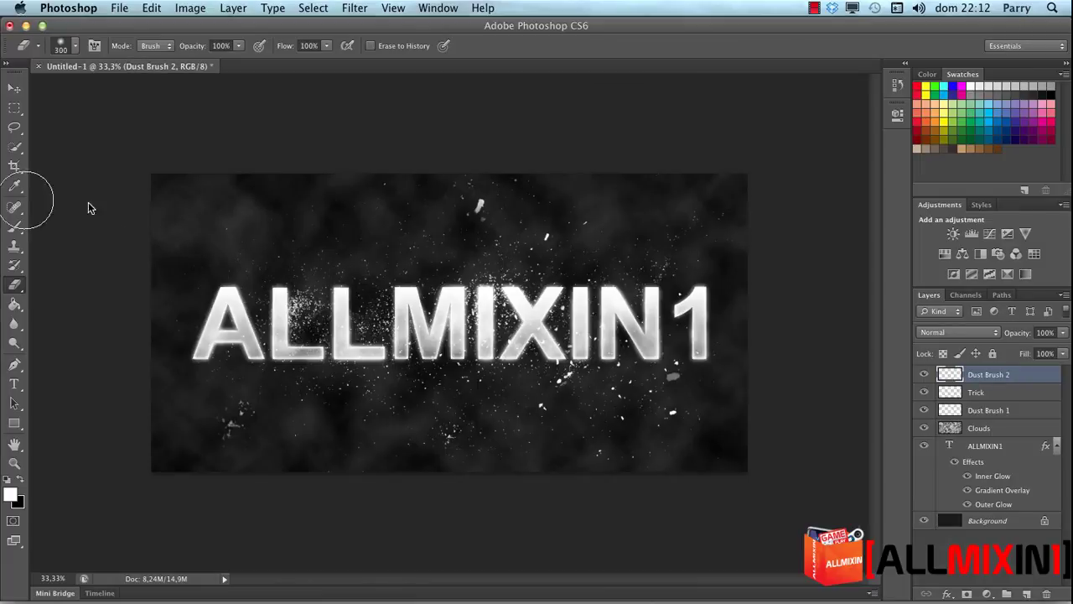
Stamp white dust particles around the text on Dust Brush 2 with the large dust brush
click(15, 226)
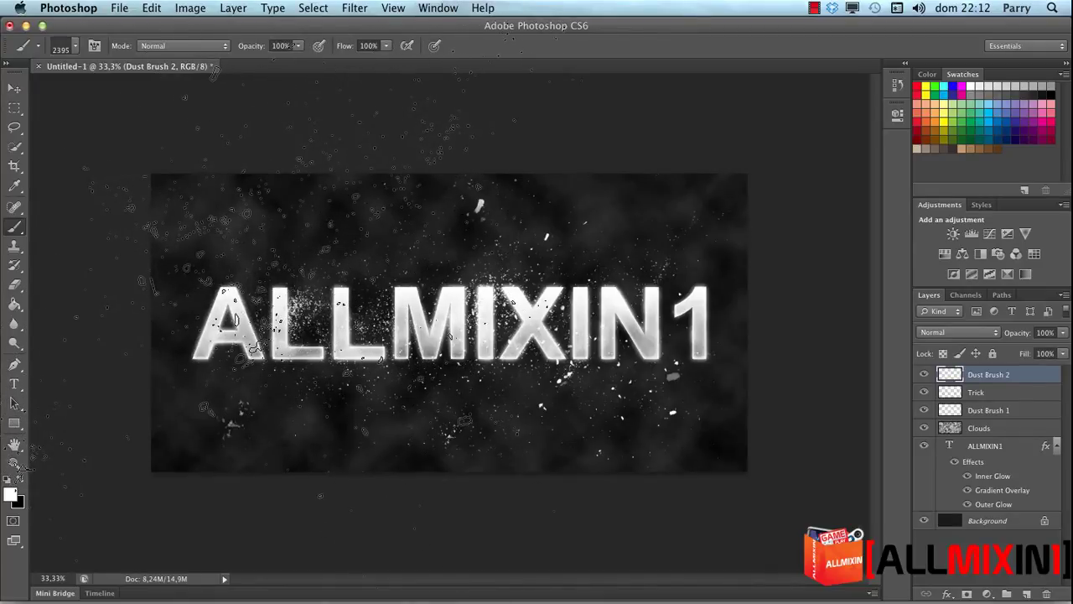
click(252, 334)
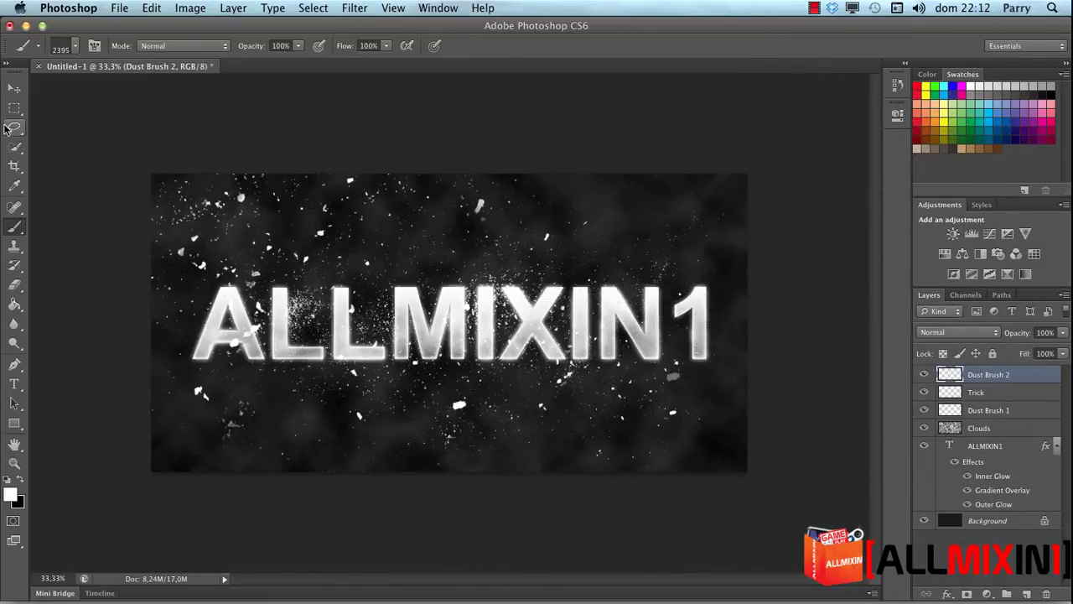
click(14, 87)
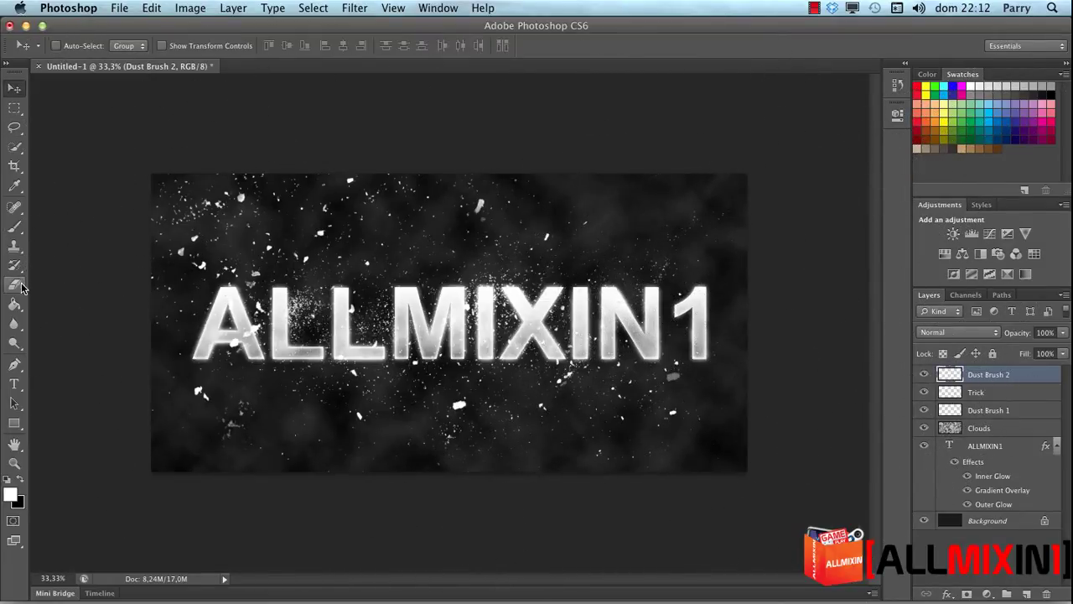
Erase stray dust on Dust Brush 2 from the upper-left corner, top edge, below the text and over A and L
click(14, 285)
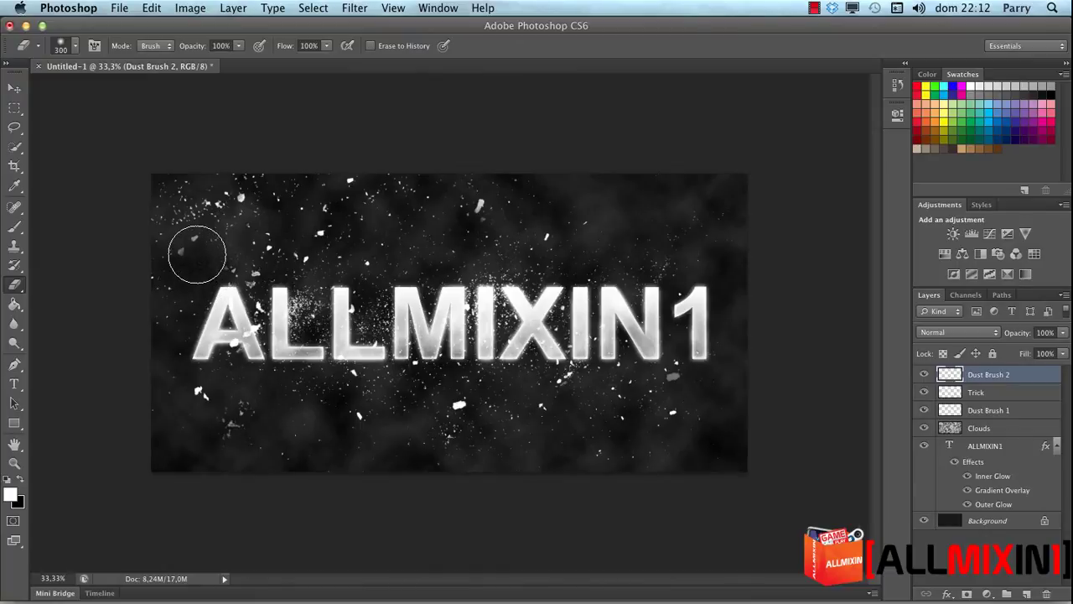
mouse_move(194, 247)
mouse_down()
mouse_move(177, 302)
mouse_move(227, 260)
mouse_move(282, 251)
mouse_move(272, 263)
mouse_up()
drag(287, 187, 154, 217)
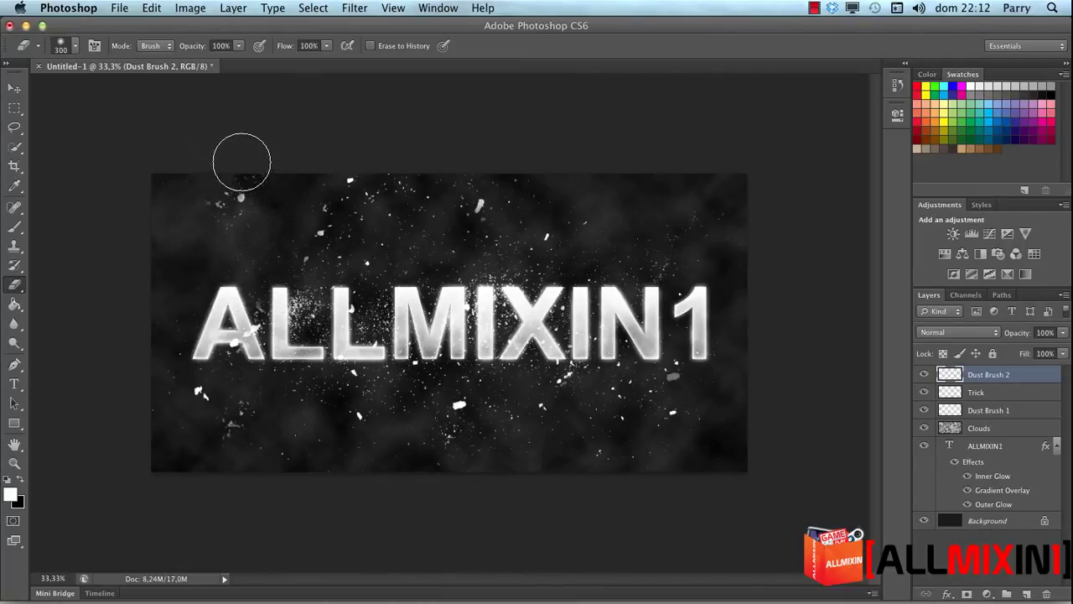
mouse_move(191, 249)
mouse_down()
mouse_move(294, 323)
mouse_move(243, 340)
mouse_move(239, 331)
mouse_up()
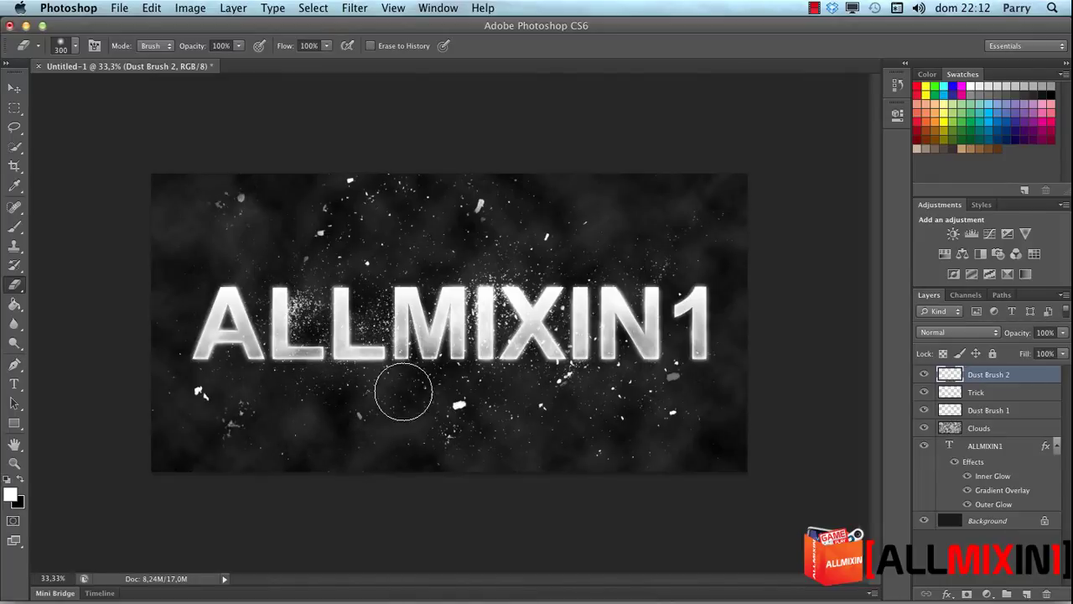
mouse_move(403, 392)
mouse_down()
mouse_move(447, 412)
mouse_move(472, 371)
mouse_move(512, 438)
mouse_move(547, 410)
mouse_move(575, 419)
mouse_up()
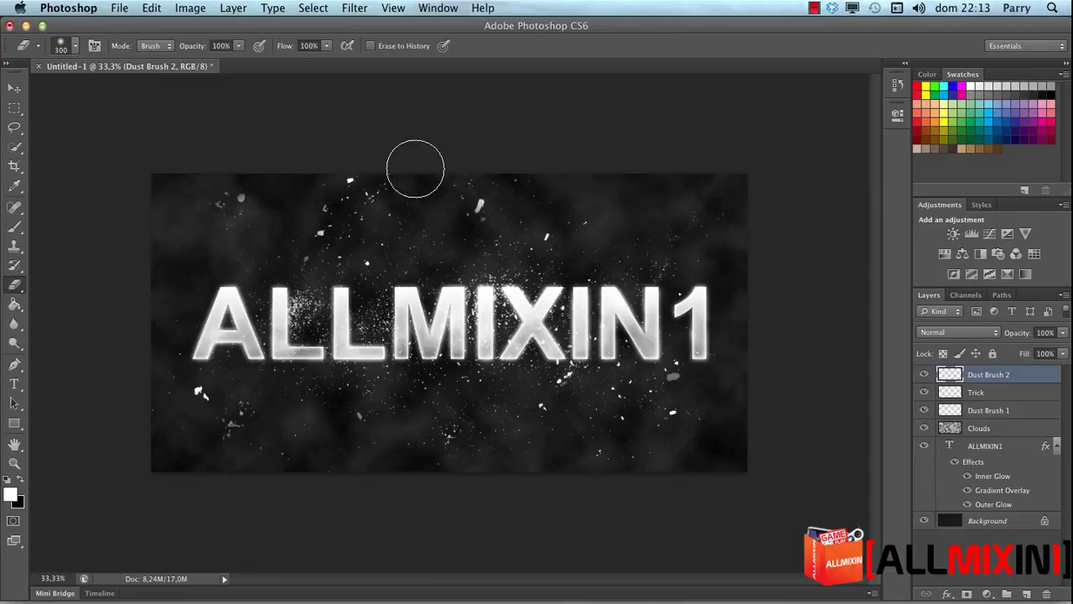
mouse_move(415, 169)
mouse_down()
mouse_move(344, 171)
mouse_move(338, 189)
mouse_up()
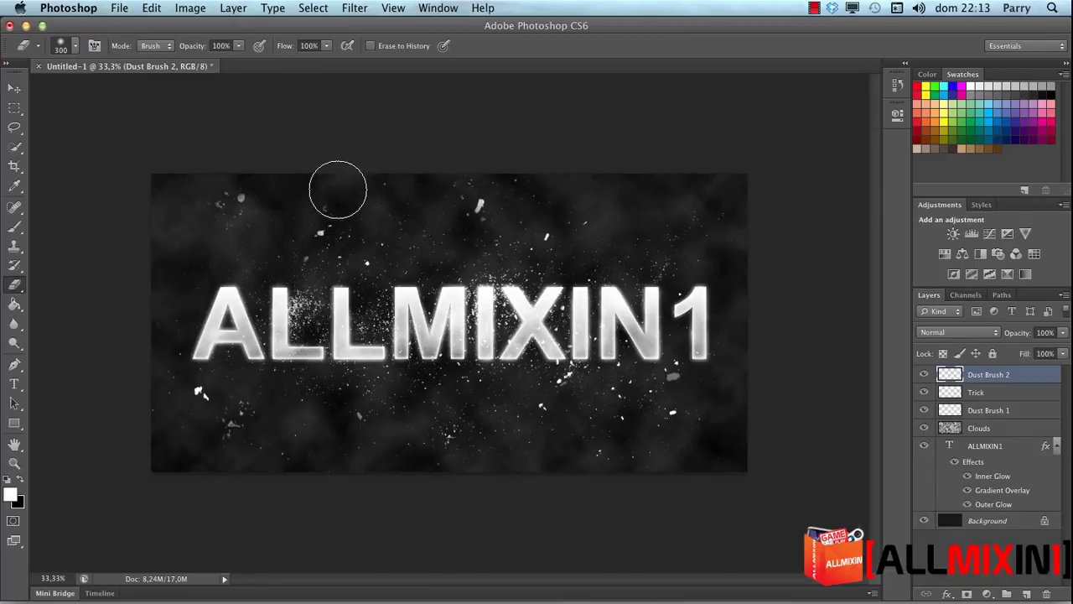
mouse_move(363, 224)
mouse_down()
mouse_move(361, 310)
mouse_move(270, 327)
mouse_up()
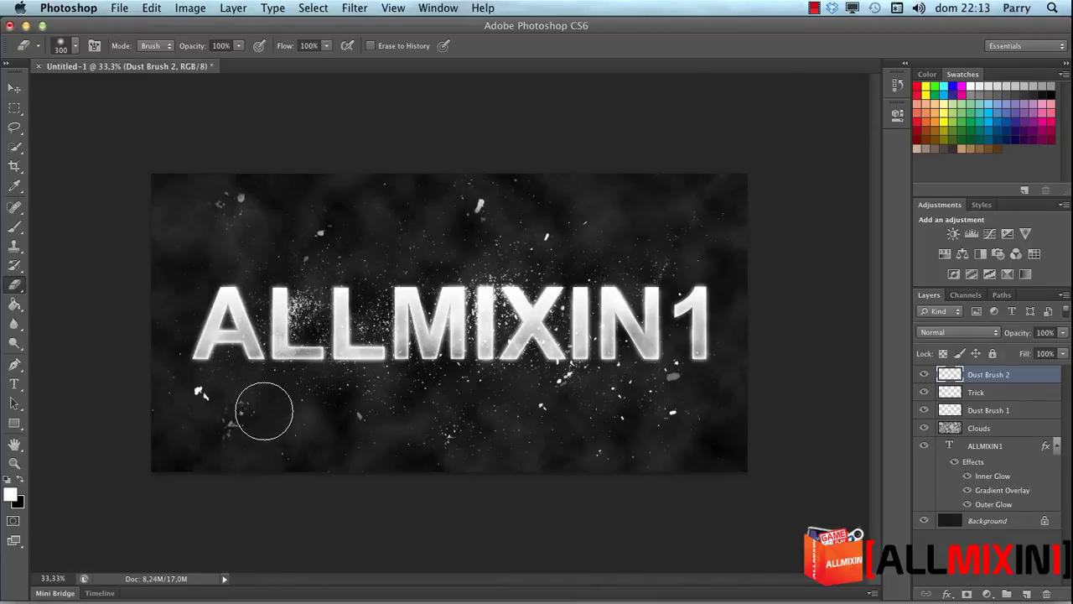
drag(251, 419, 209, 391)
Apply a Gaussian Blur with a radius of about 4,4 pixels to the Dust Brush 2 dust
click(359, 8)
mouse_move(360, 182)
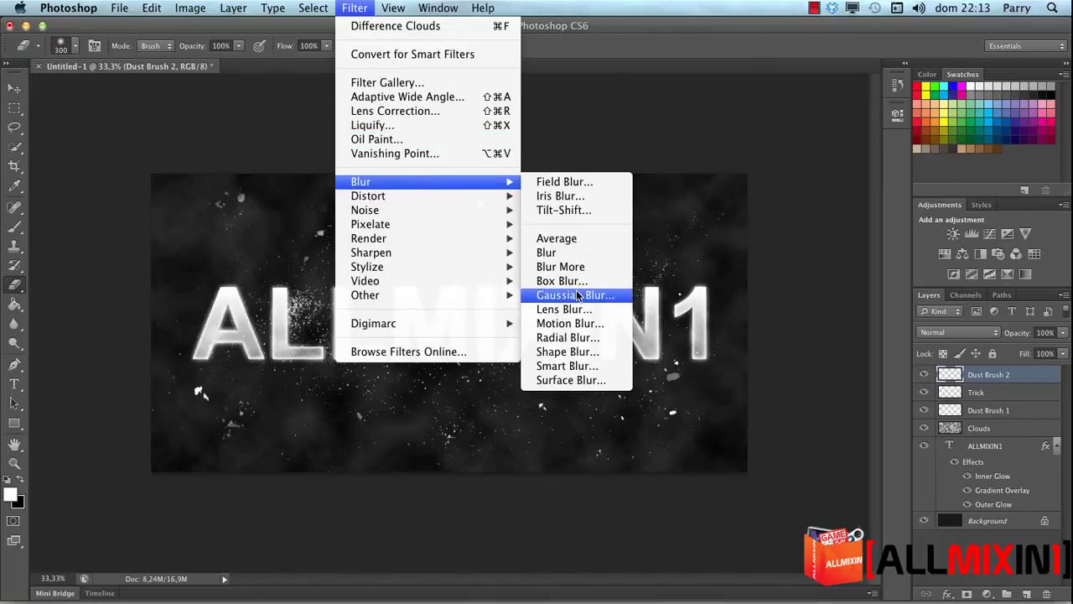
click(577, 295)
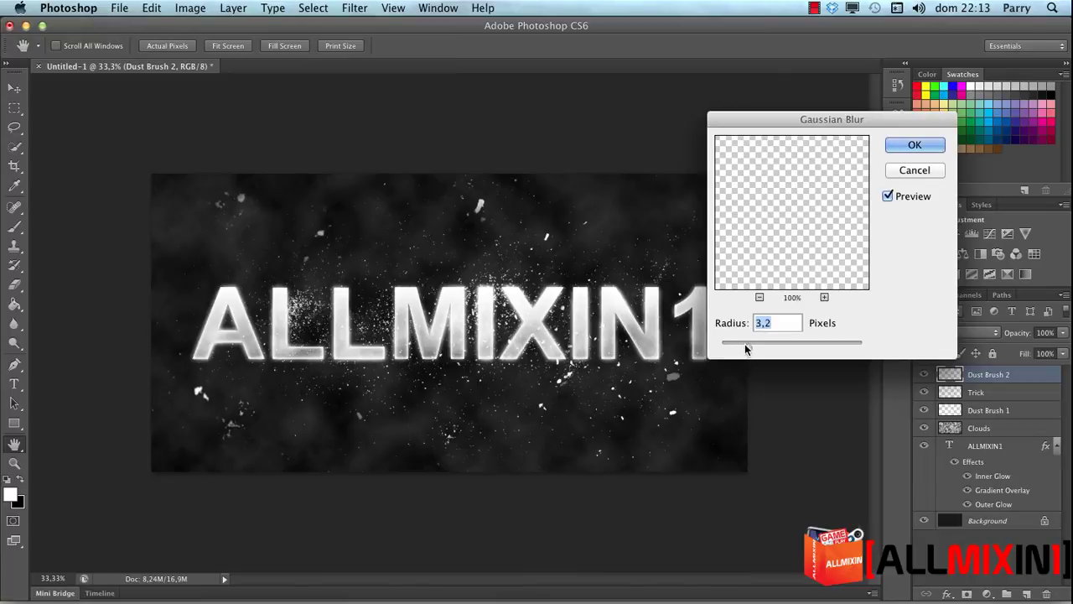
drag(745, 344, 754, 345)
drag(749, 349, 756, 348)
click(911, 148)
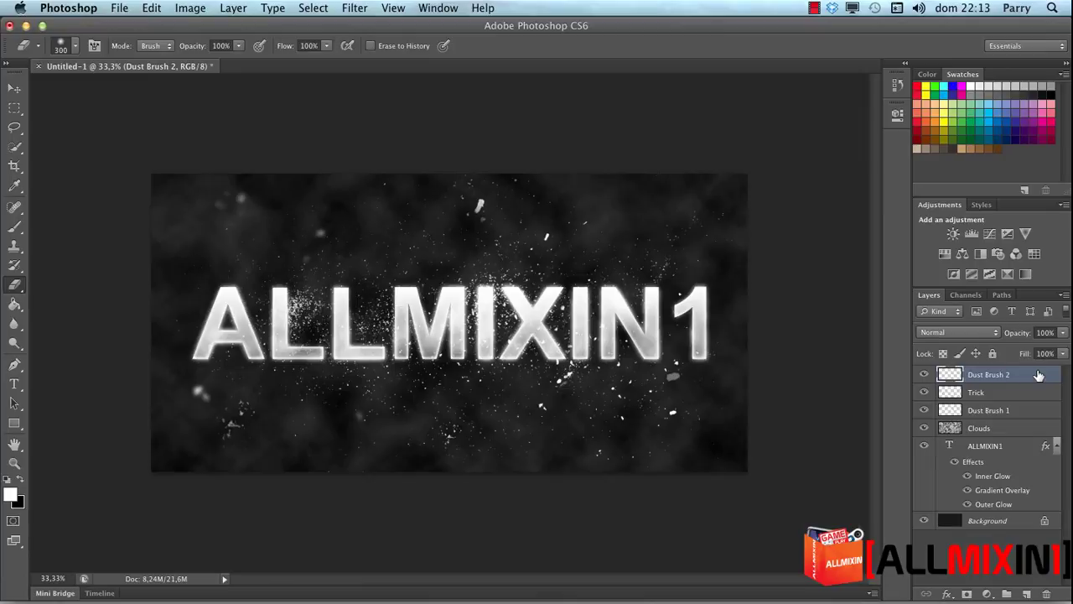
Select the layers from ALLMIXIN1 up to Dust Brush 2 and rasterize them
right_click(1000, 429)
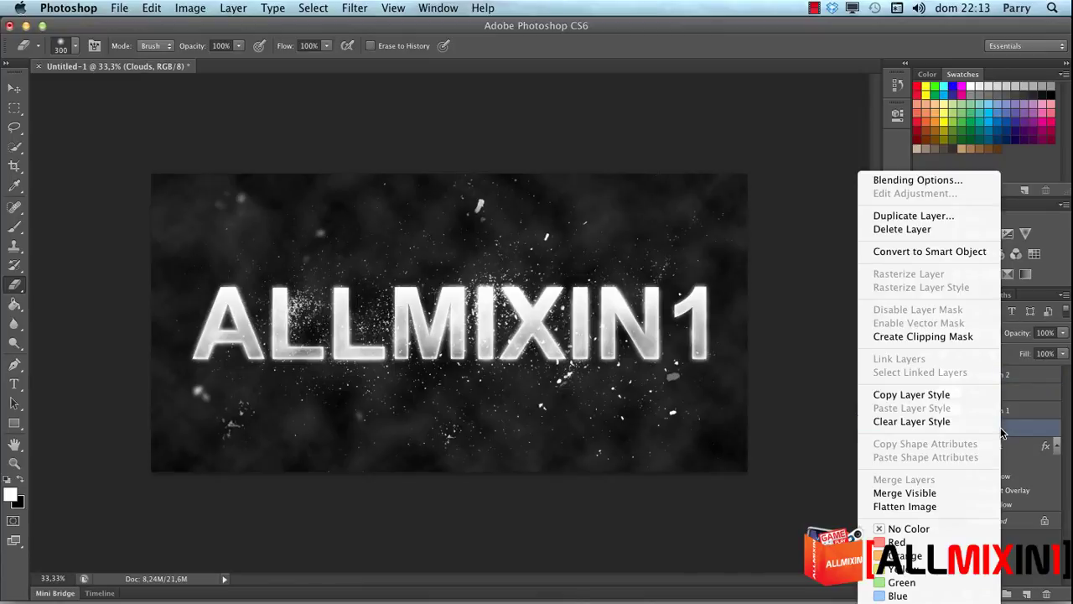
click(1022, 425)
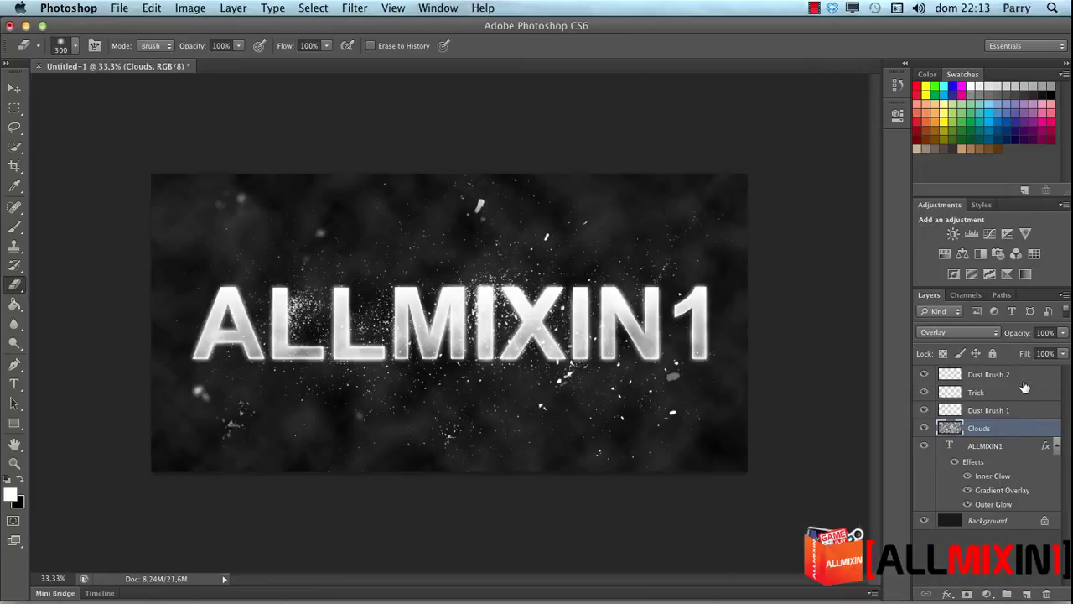
click(1009, 446)
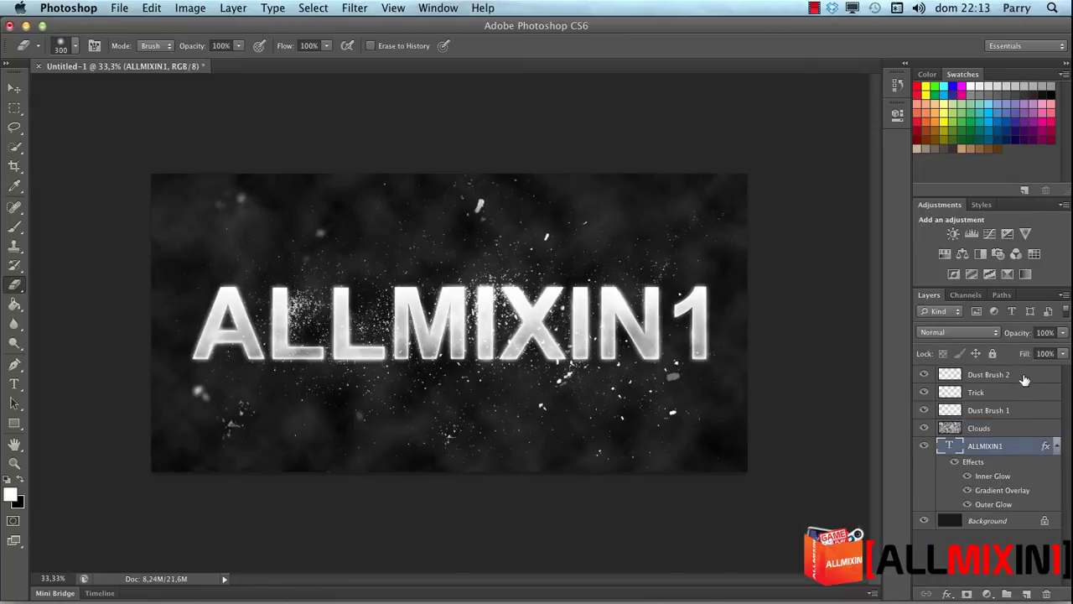
shift+click(1021, 377)
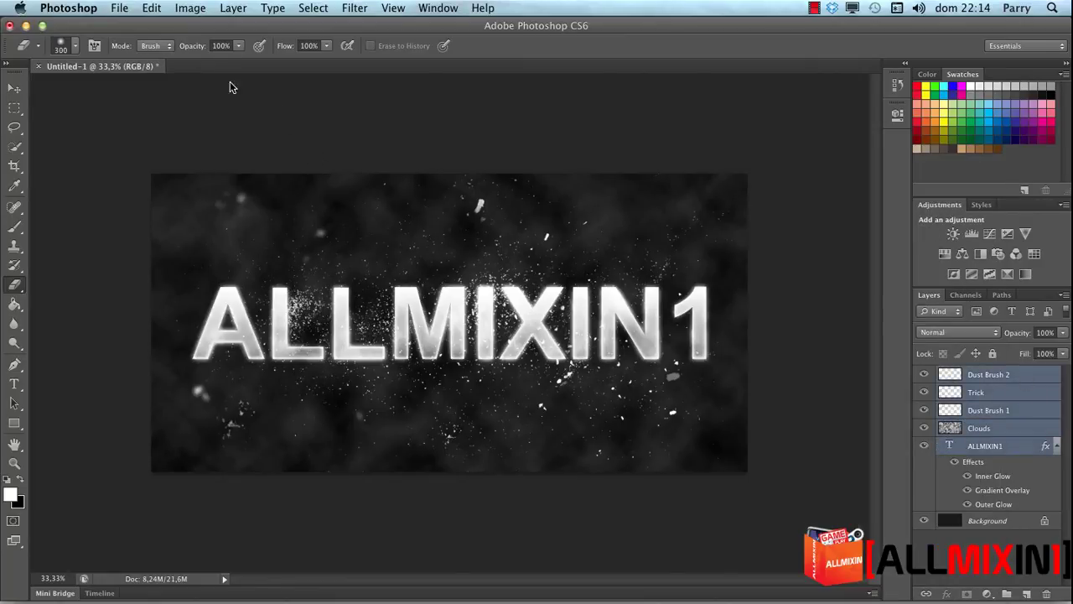
click(191, 8)
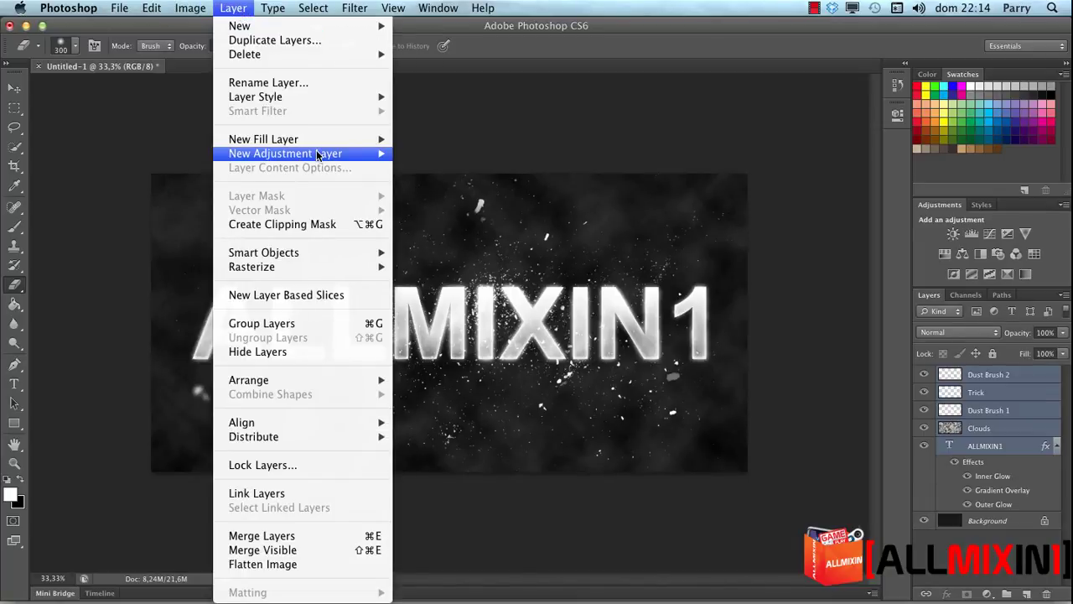
mouse_move(252, 267)
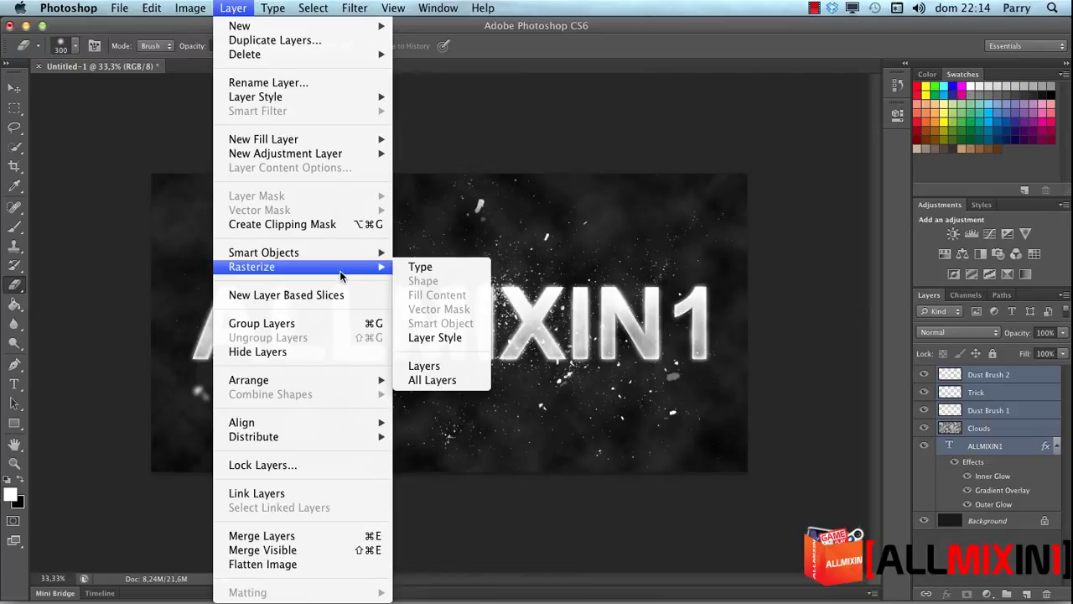
click(427, 370)
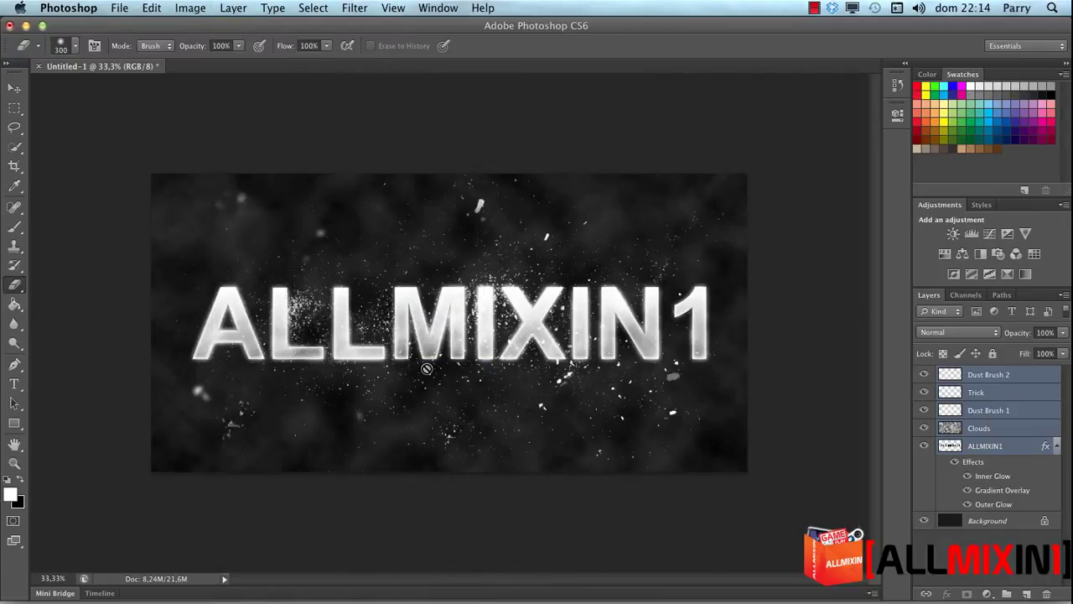
click(234, 8)
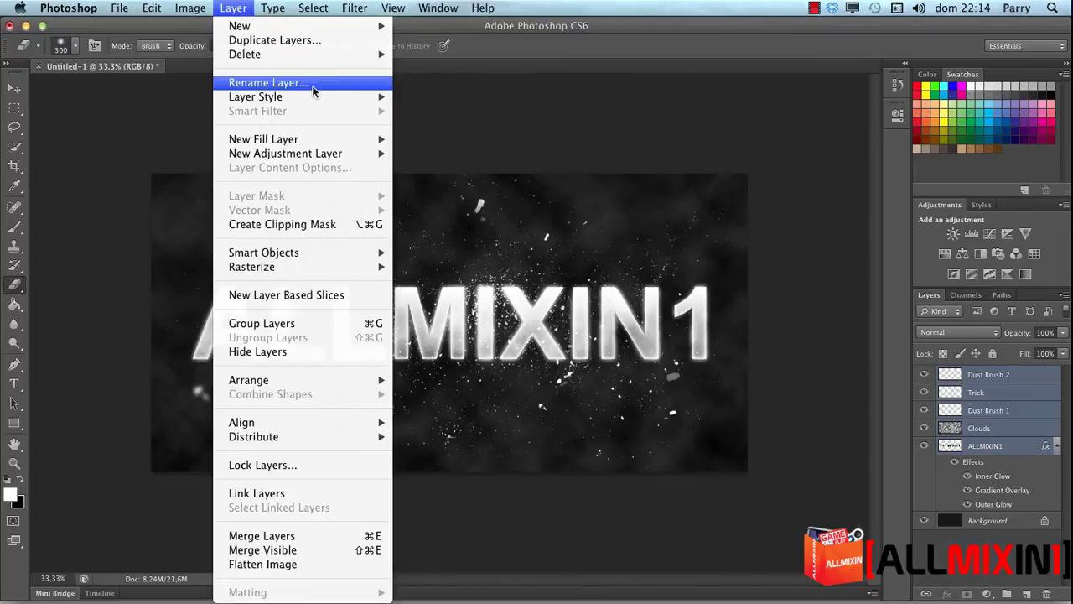
mouse_move(285, 153)
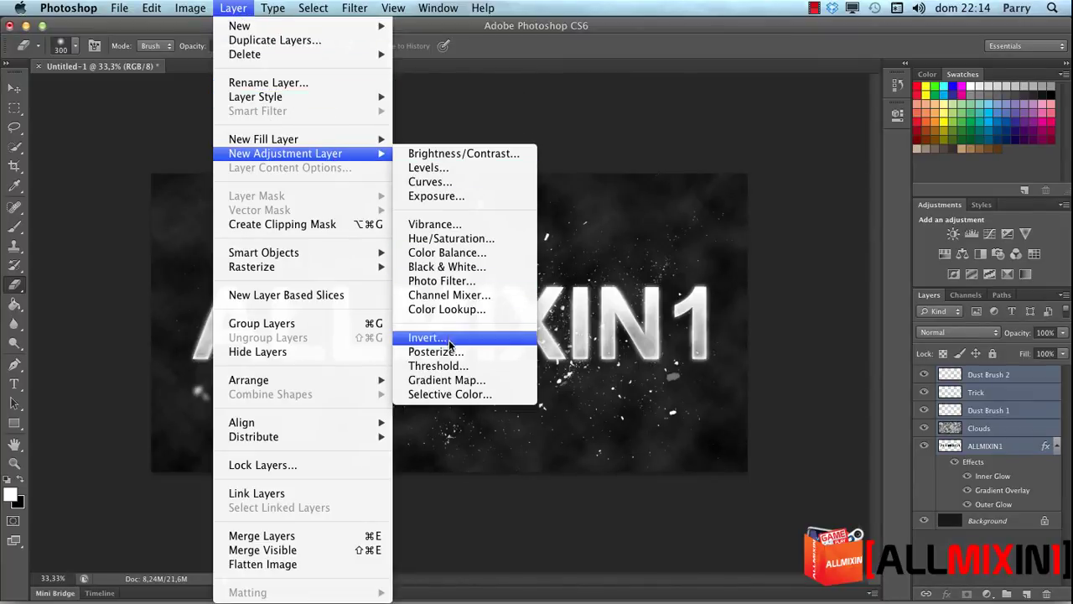
Add a Gradient Map 1 adjustment layer with a black-to-white gradient and a new middle stop
click(451, 382)
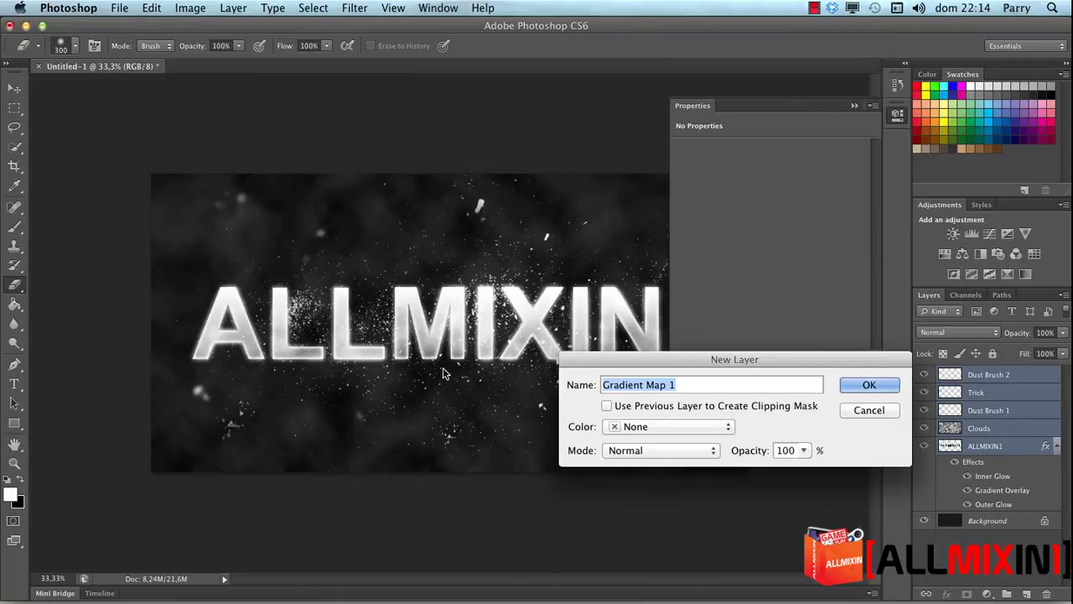
click(870, 385)
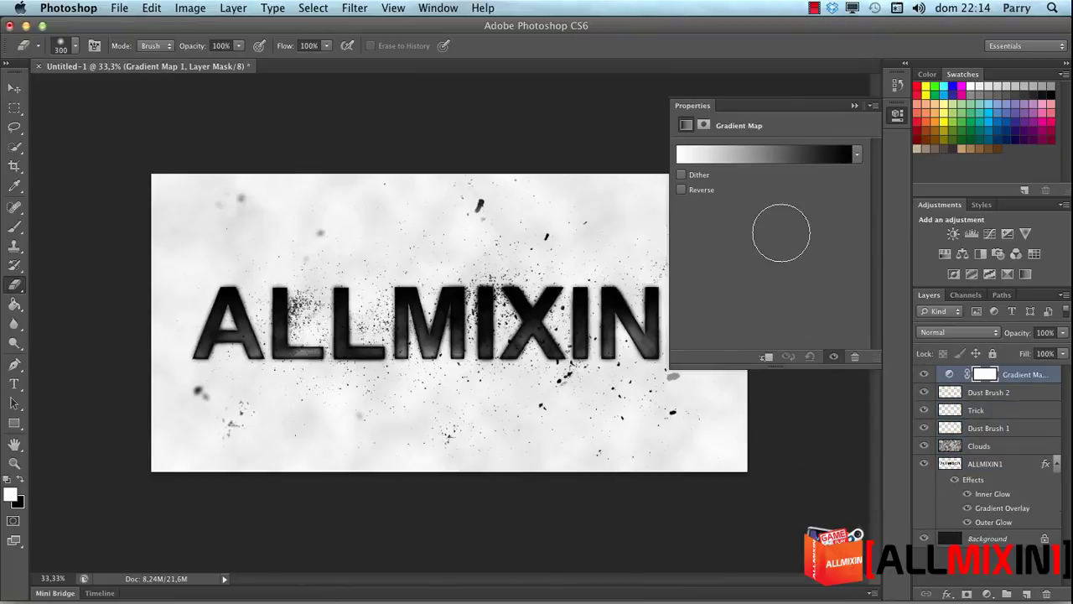
click(765, 155)
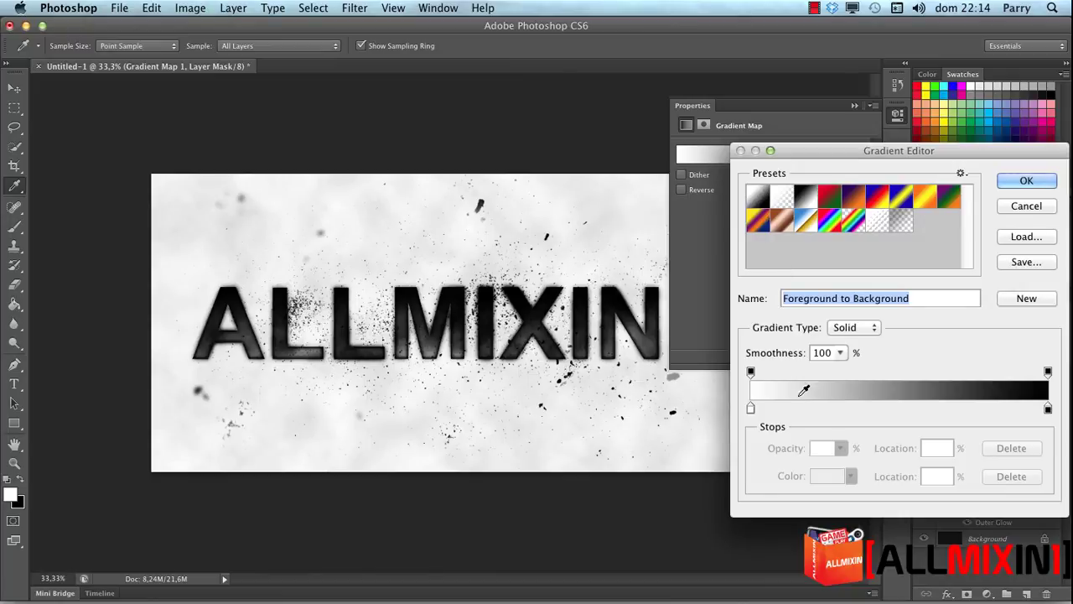
drag(751, 410, 969, 409)
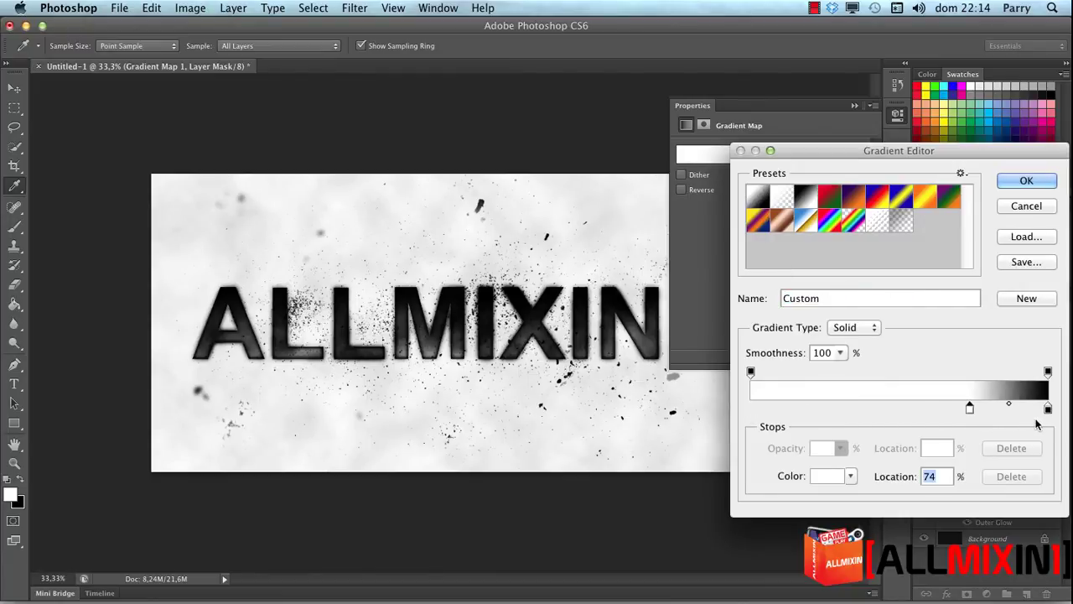
drag(1047, 410, 751, 410)
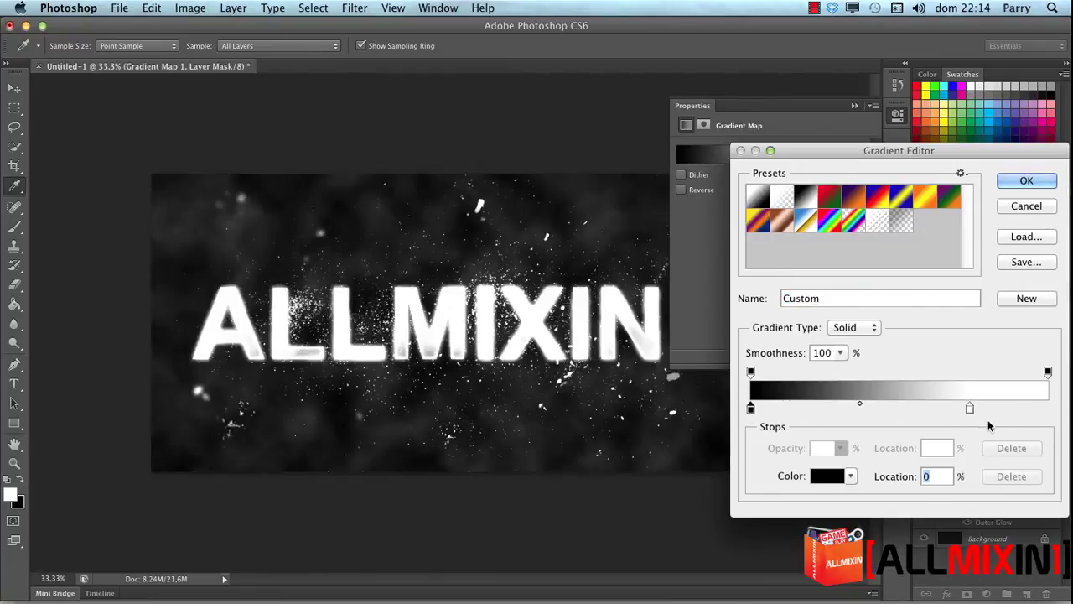
drag(970, 411, 1041, 410)
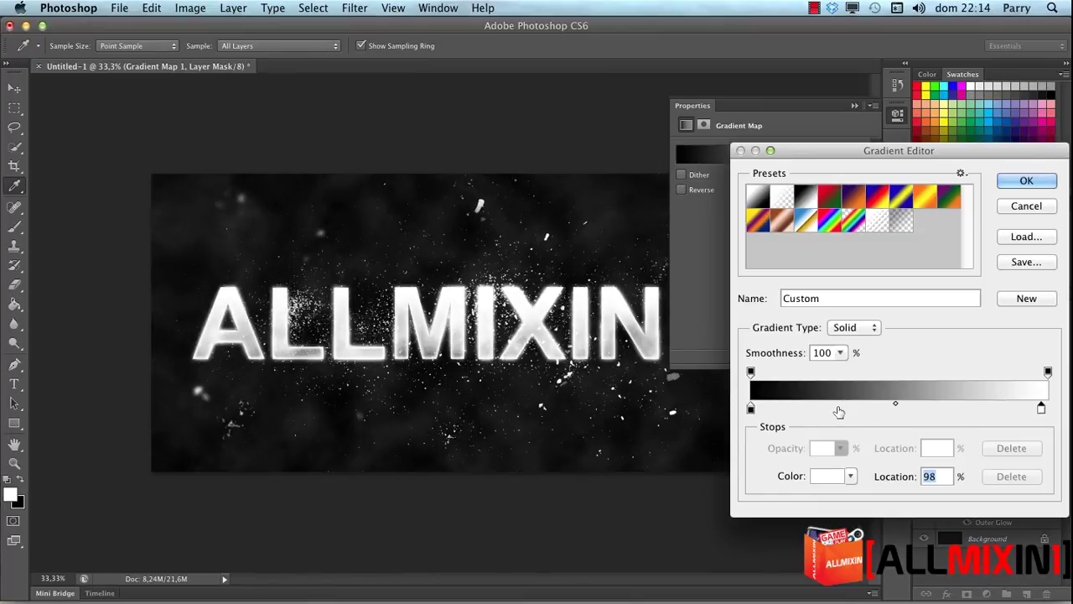
click(855, 410)
Color the new gradient stop a tan brown (b68959)
double_click(855, 410)
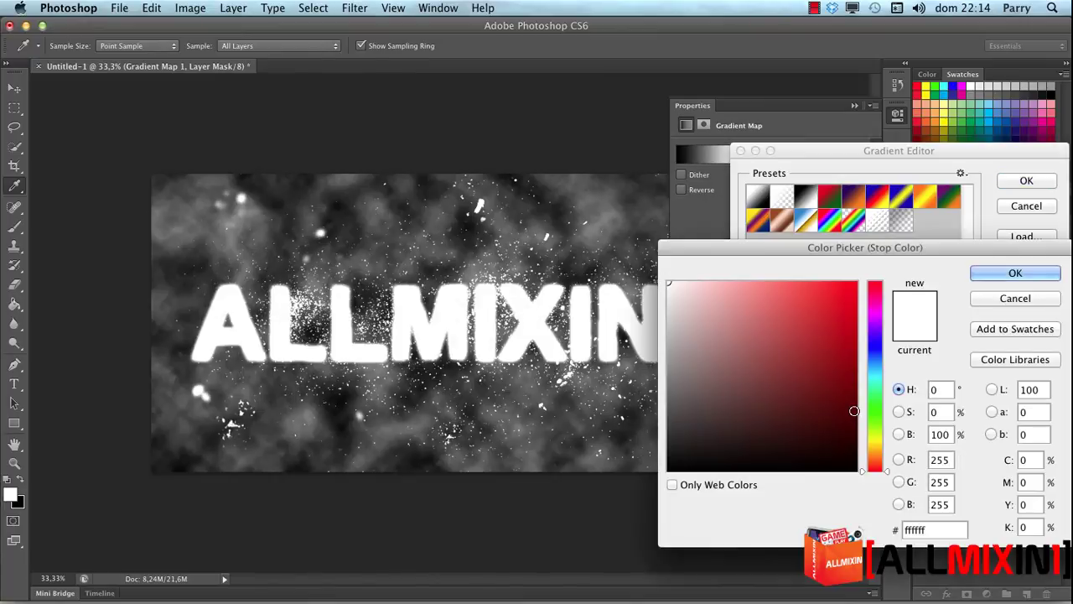
drag(876, 441, 877, 459)
mouse_move(810, 369)
mouse_down()
mouse_move(757, 306)
mouse_move(747, 332)
mouse_move(765, 336)
mouse_up()
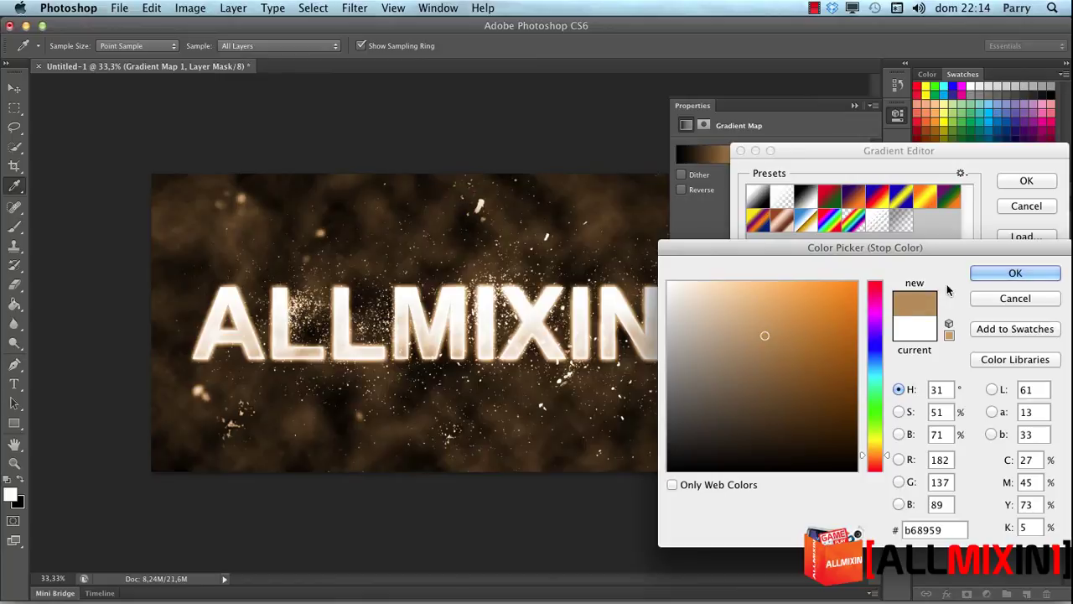
click(981, 273)
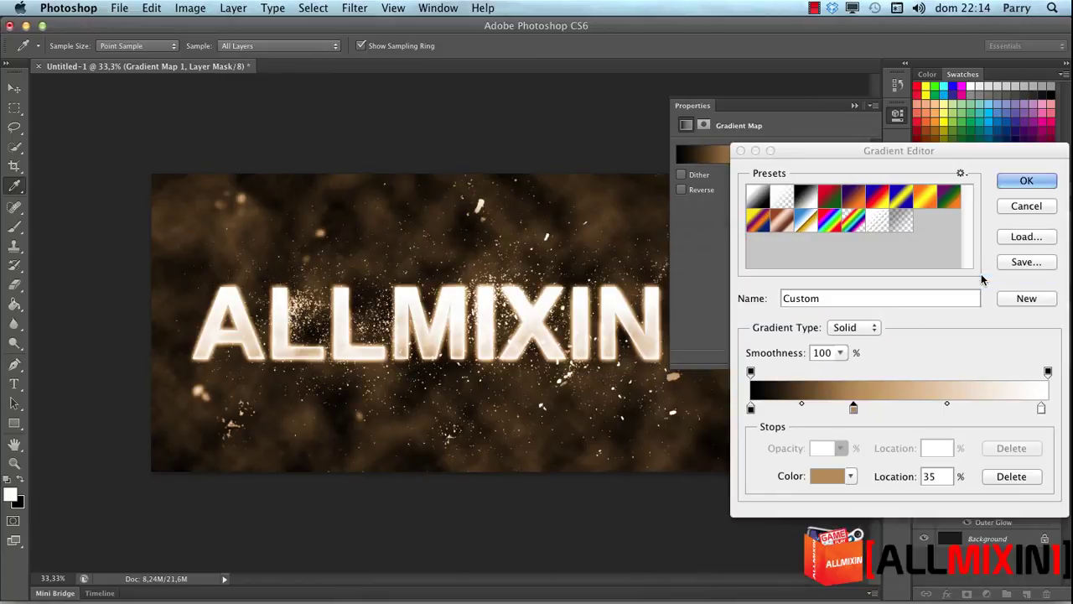
Add a second gradient stop colored pale gold (e6c878)
click(938, 411)
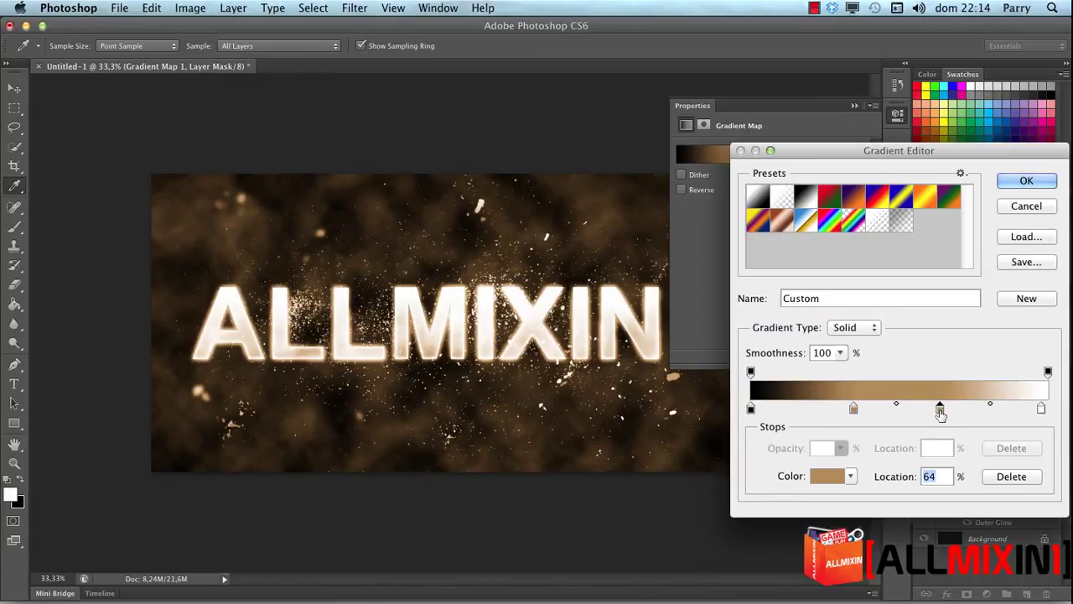
click(833, 478)
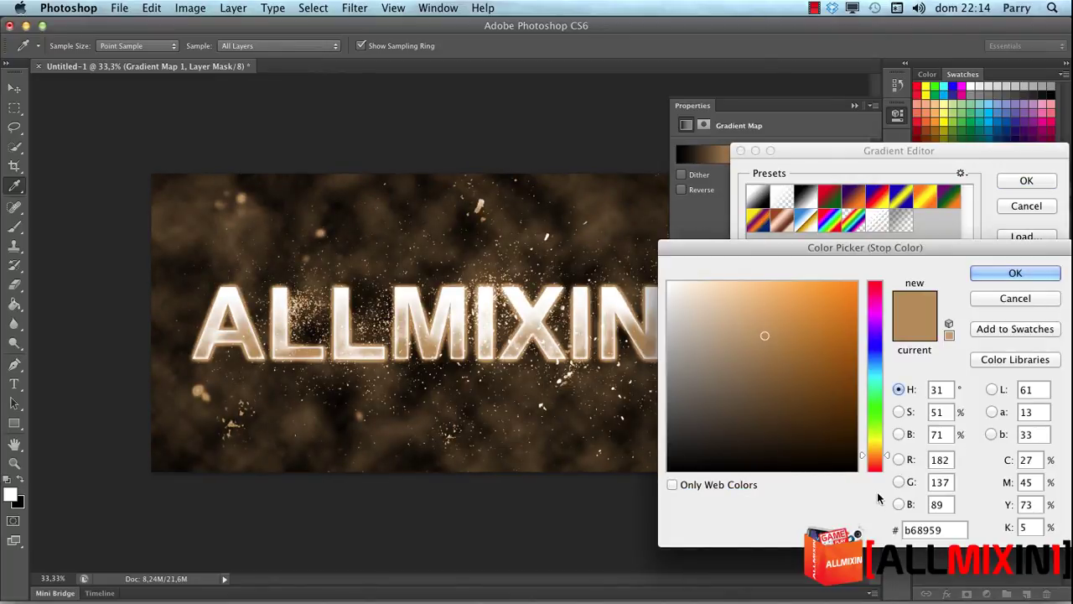
click(879, 454)
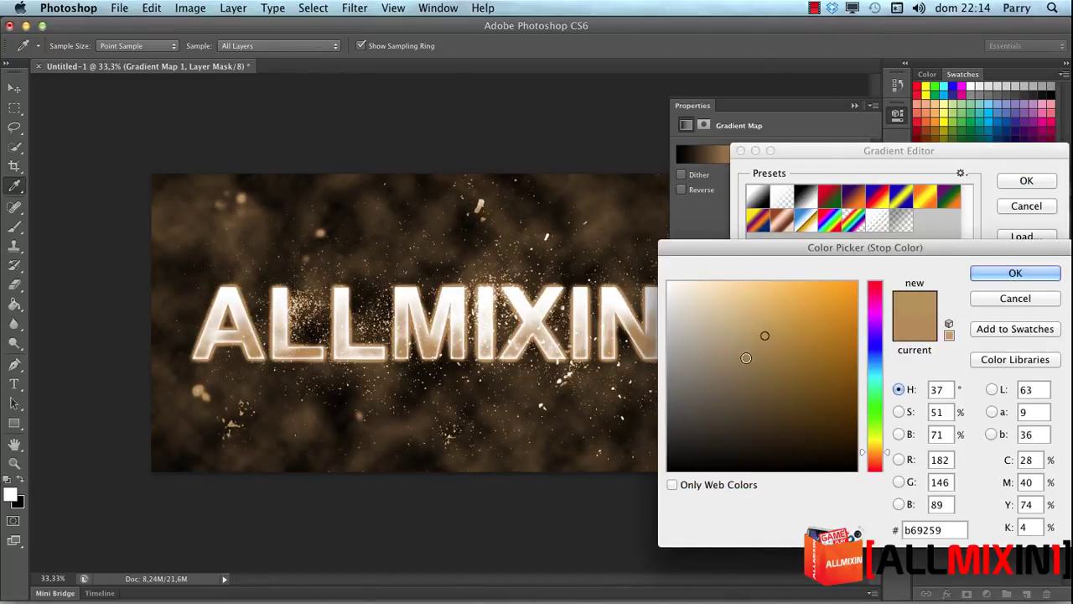
drag(762, 332, 768, 300)
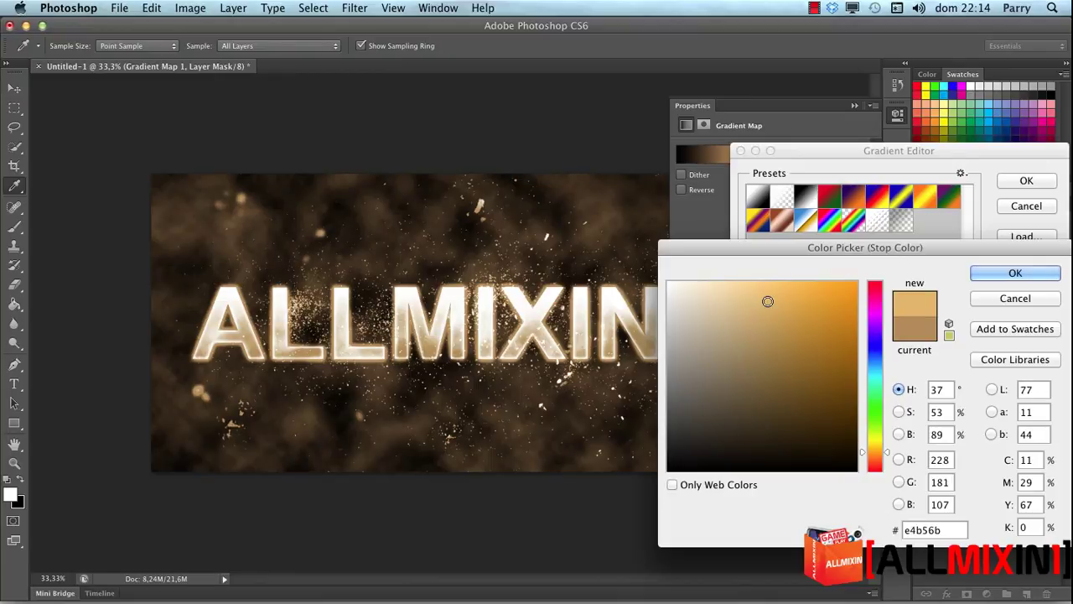
click(1016, 273)
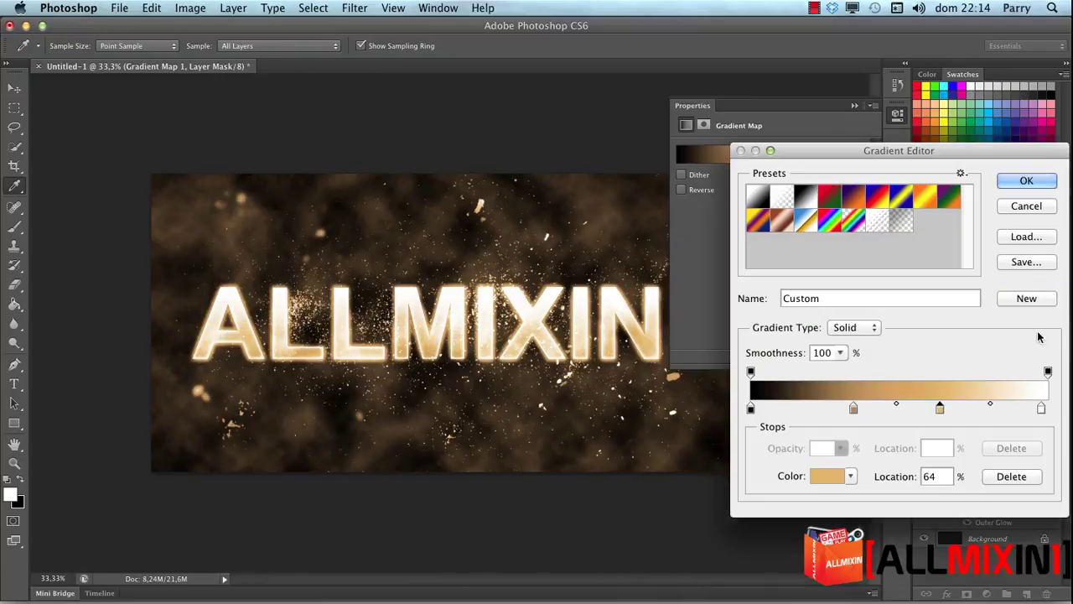
double_click(940, 410)
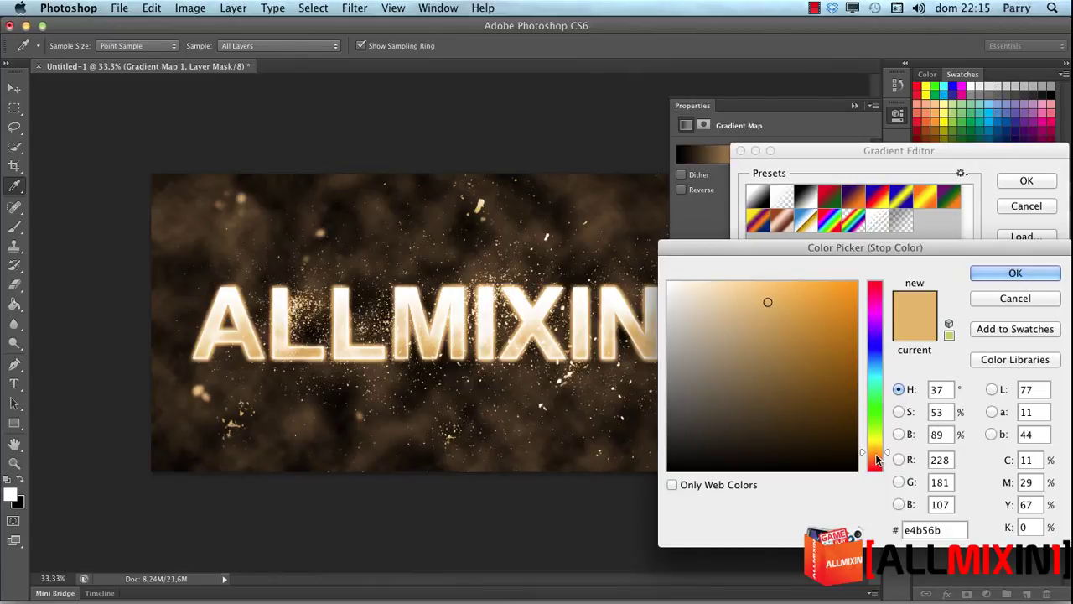
drag(883, 464, 877, 453)
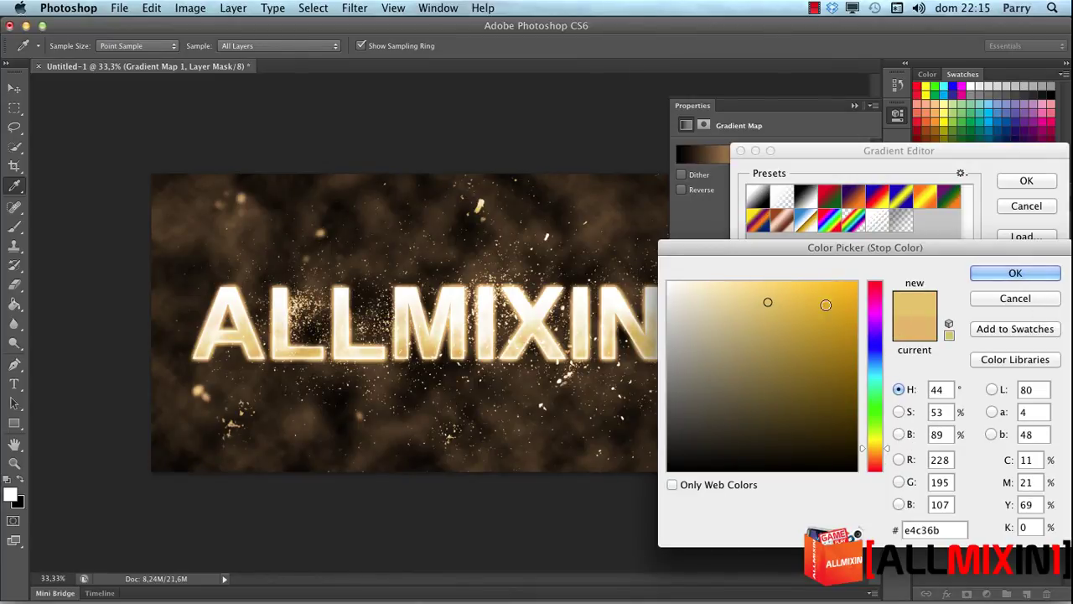
drag(768, 302, 758, 300)
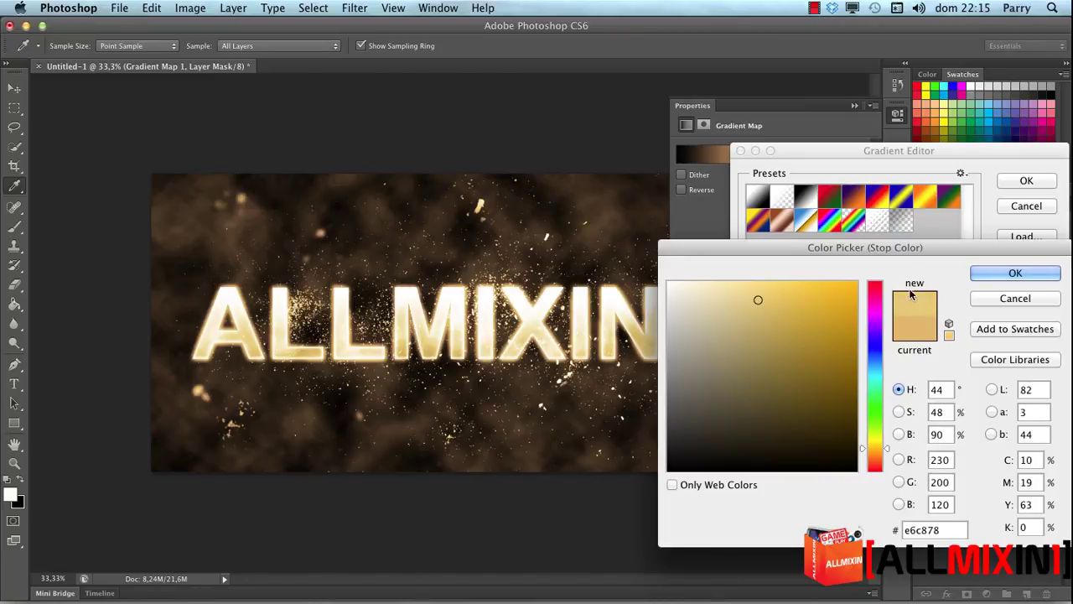
click(981, 275)
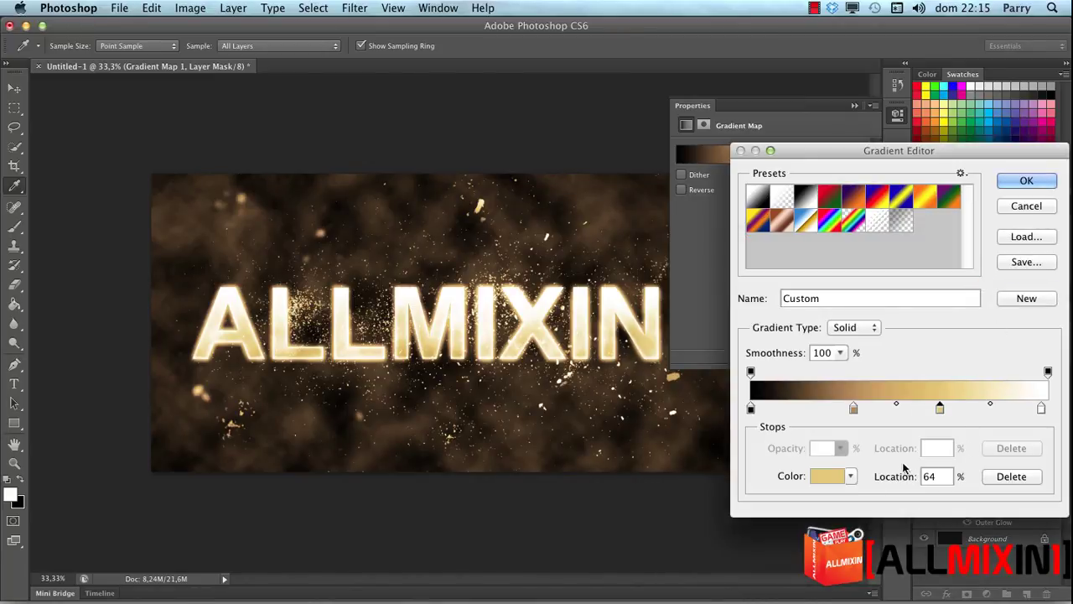
Position the gold stop at 69% and the brown stop at 32%, then apply the gradient
drag(941, 409, 956, 409)
mouse_move(854, 410)
mouse_down()
mouse_move(868, 410)
mouse_move(835, 410)
mouse_up()
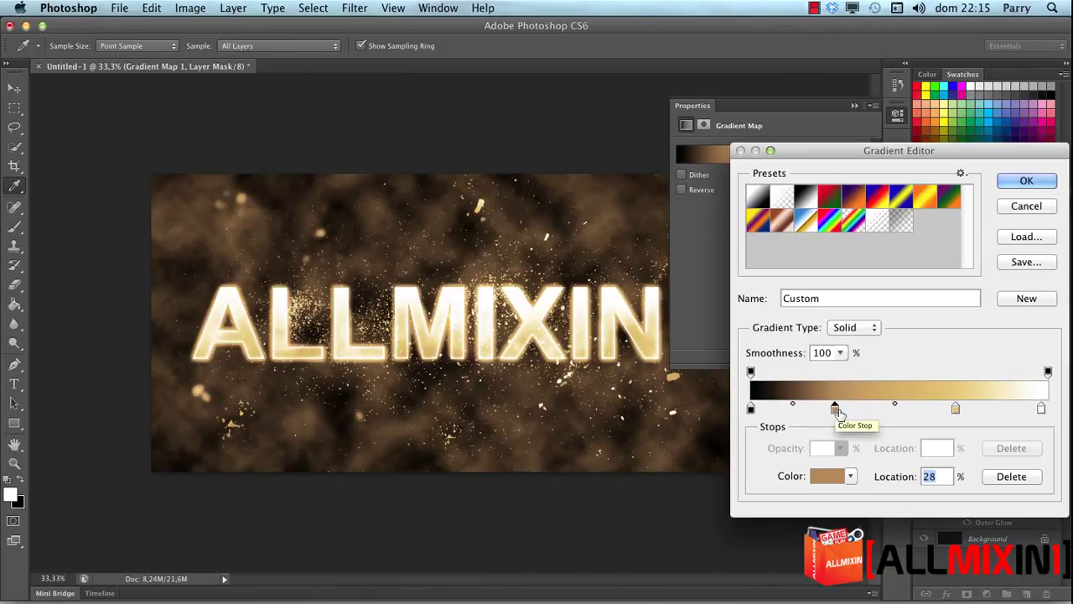
drag(836, 410, 844, 410)
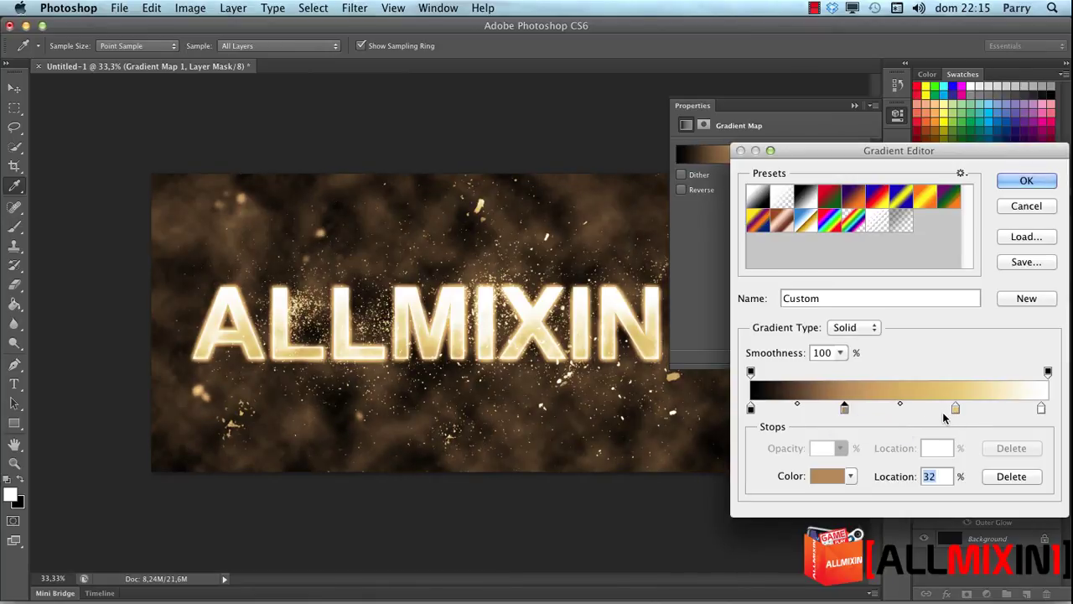
double_click(953, 410)
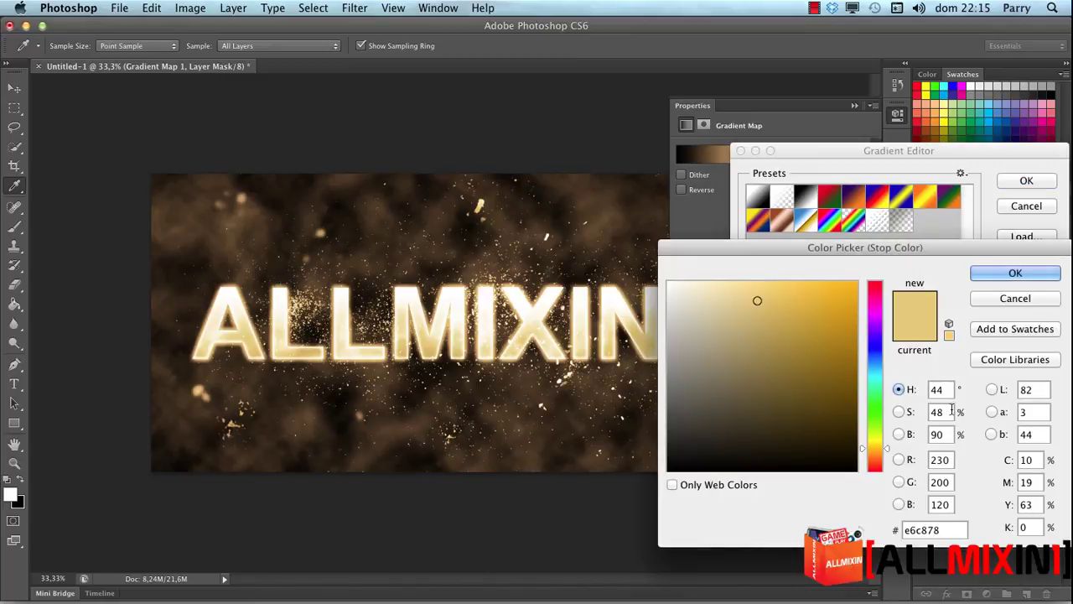
click(1022, 300)
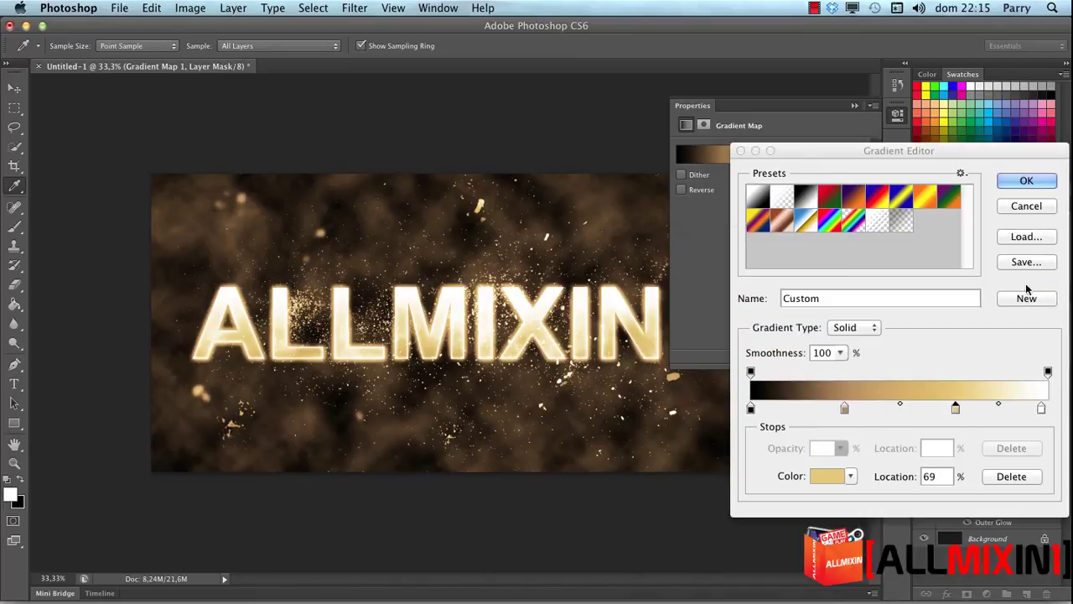
click(1024, 181)
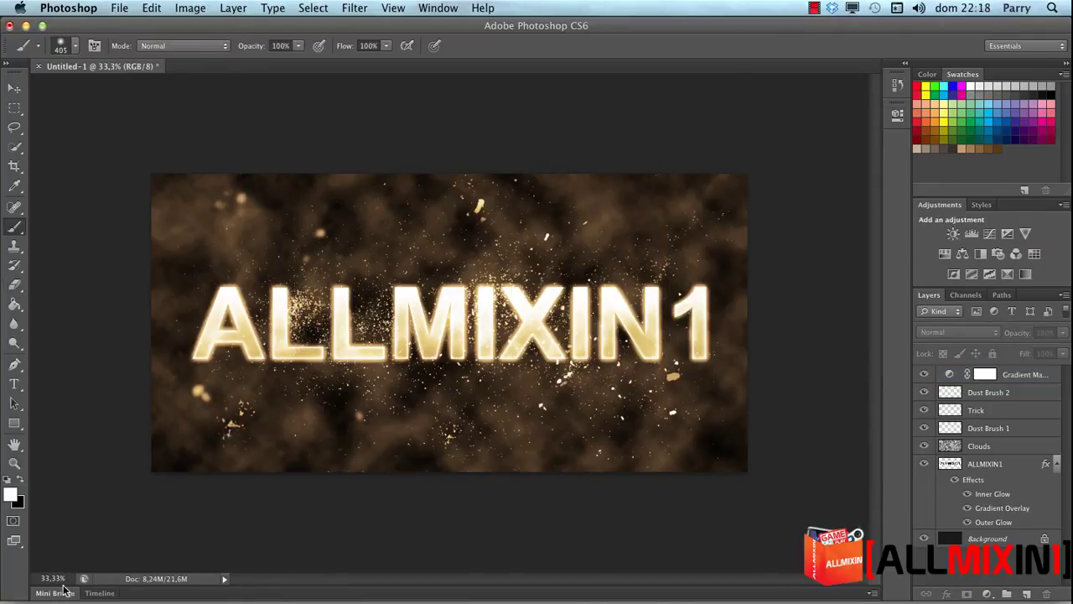
Set the view magnification to 100% to inspect the fine gold dust
click(62, 577)
text(100)
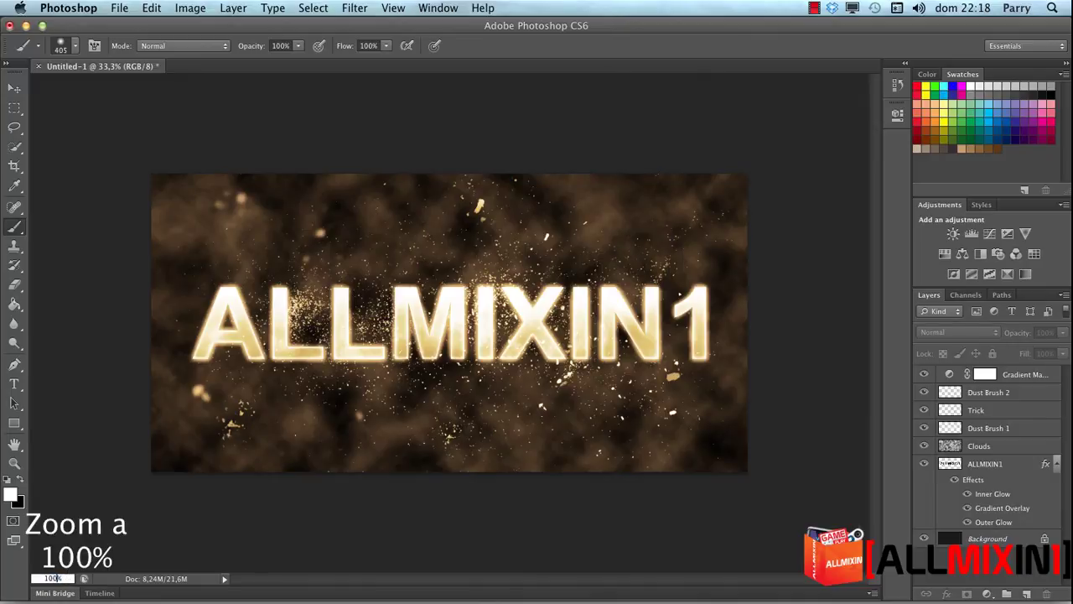
key(Return)
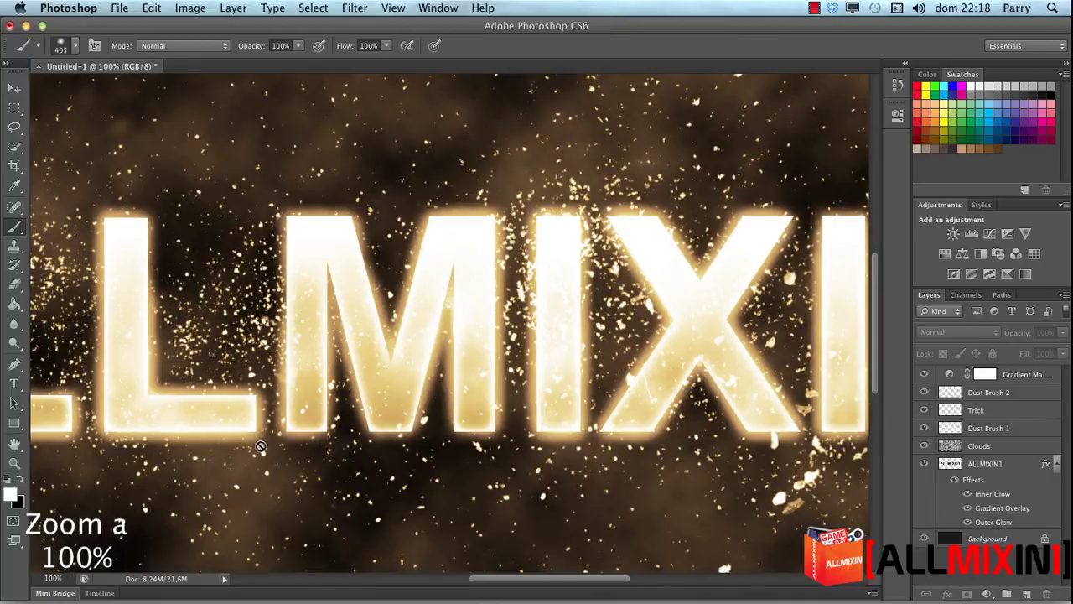